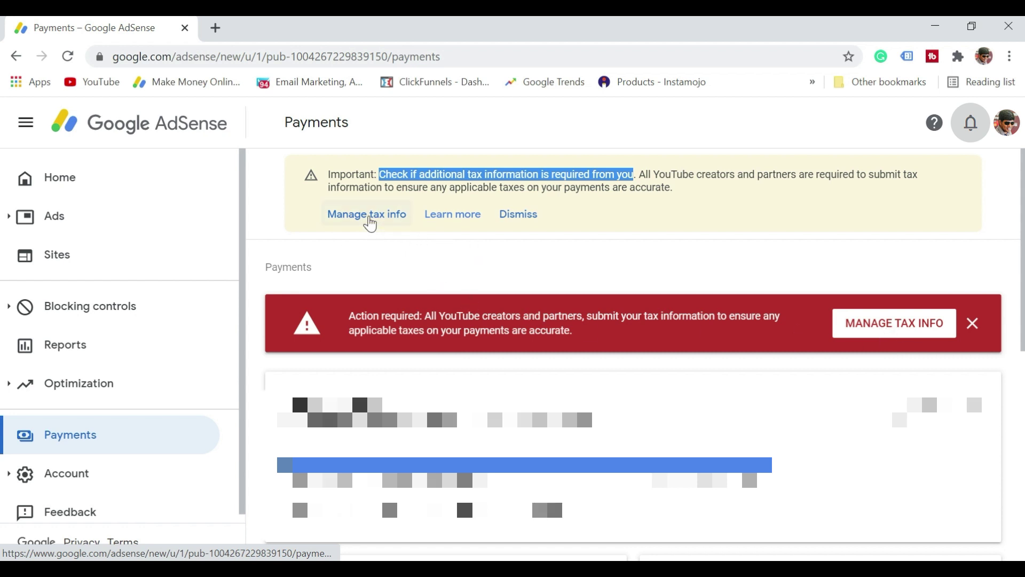
# Start adding United States tax info from the tax management page and verify the identity with the account password
pyautogui.click(371, 219)
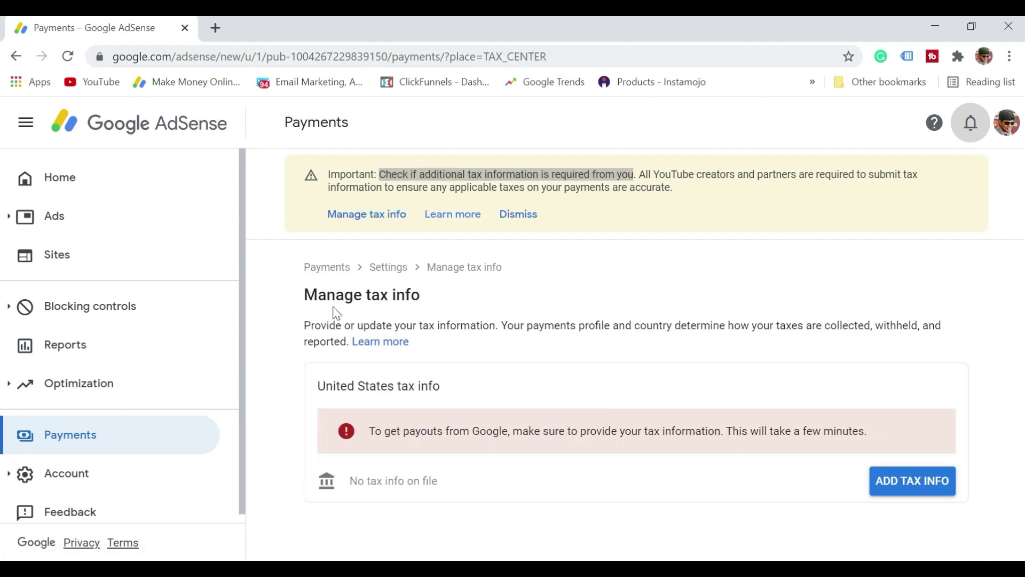
pyautogui.moveTo(310, 299); pyautogui.dragTo(412, 297)
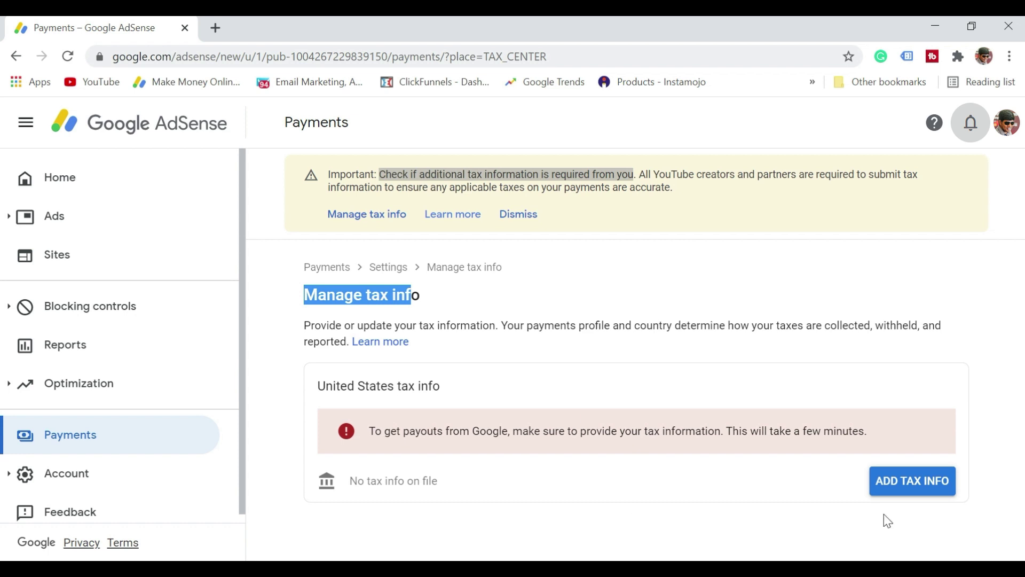
pyautogui.click(908, 487)
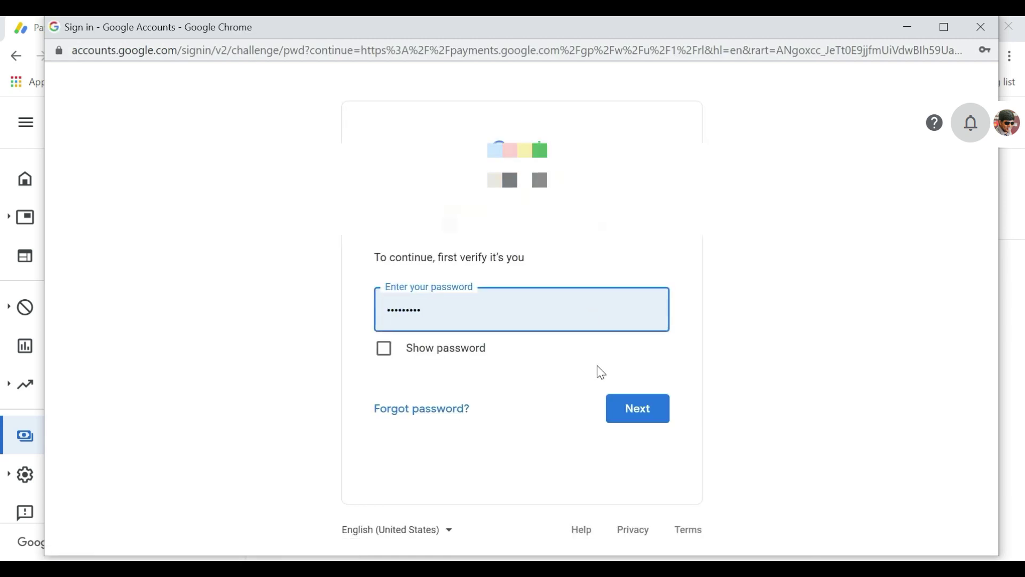
pyautogui.click(645, 419)
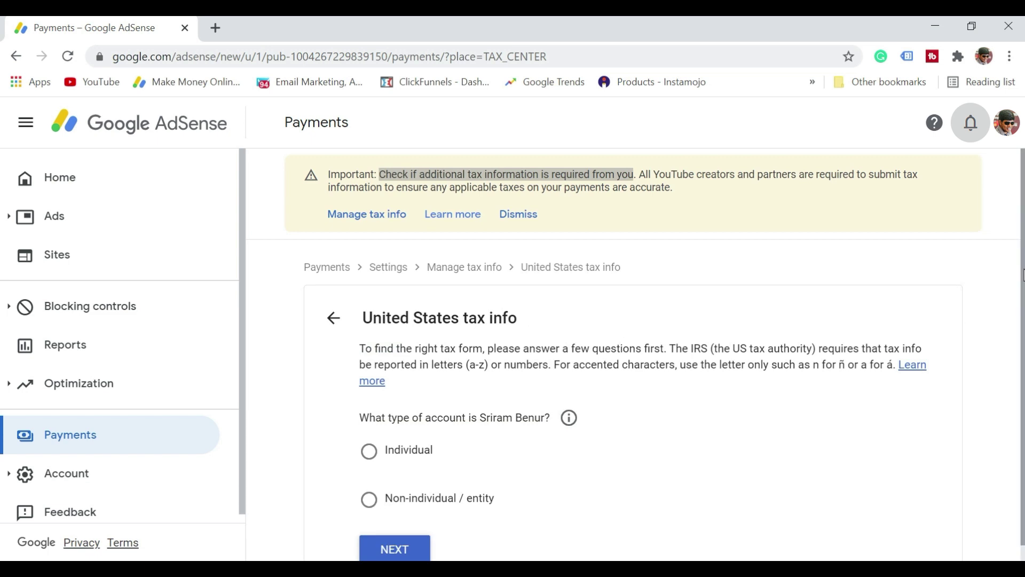
# Declare the account type as Individual and answer No to being a citizen or resident of the United States
pyautogui.scroll(-1, 1022, 275)
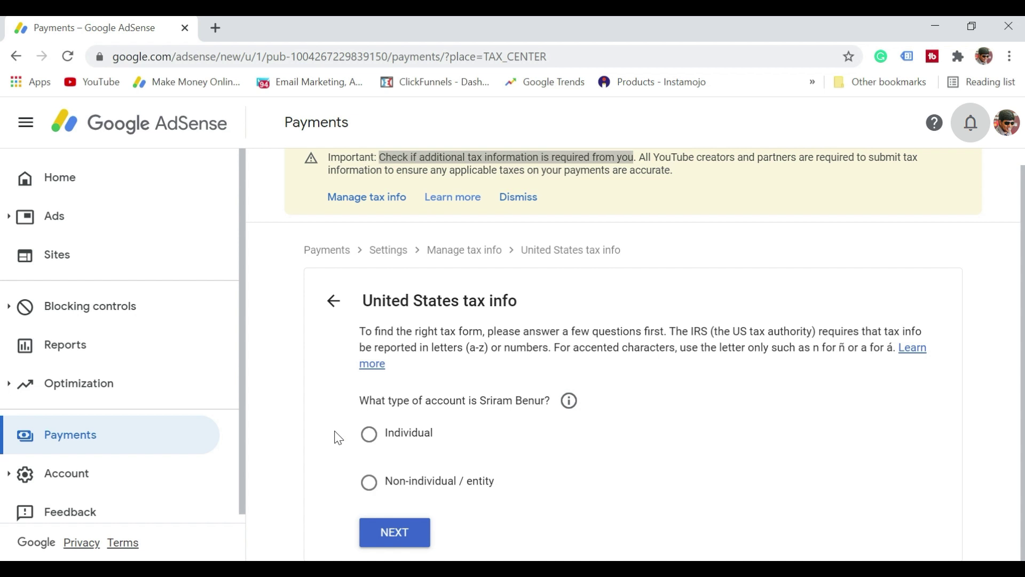
pyautogui.click(369, 441)
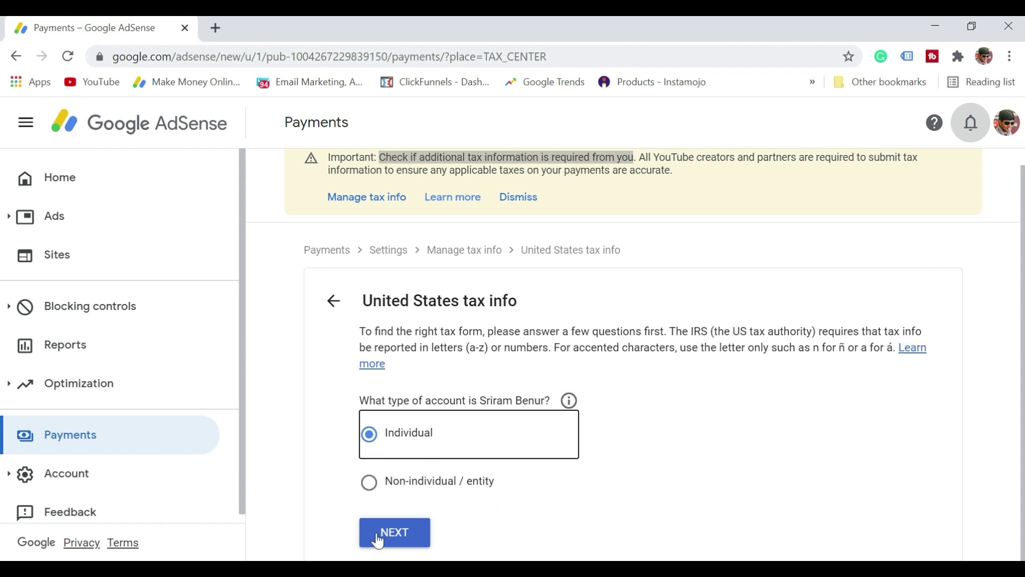
pyautogui.click(398, 542)
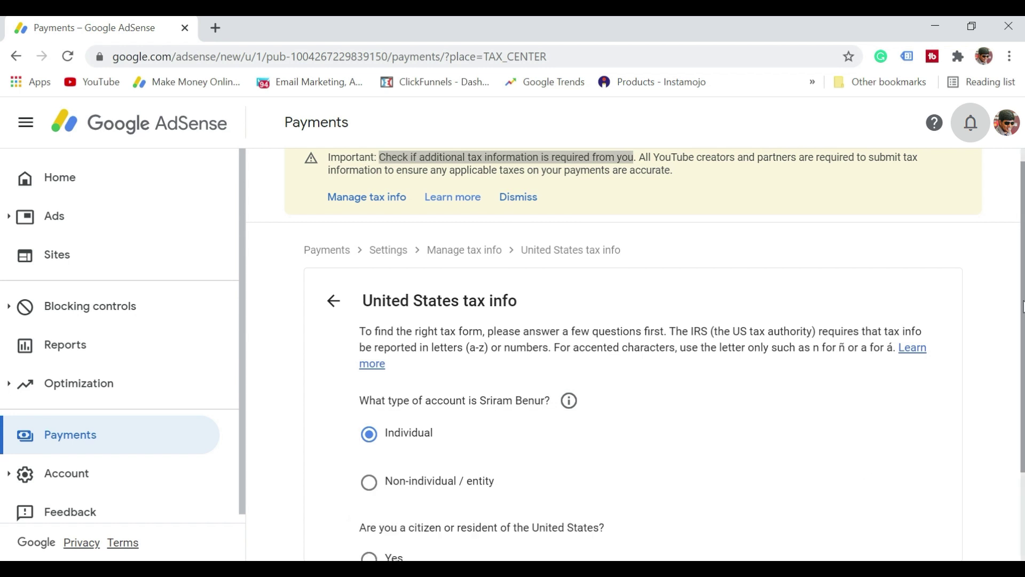
pyautogui.scroll(-2, 1022, 307)
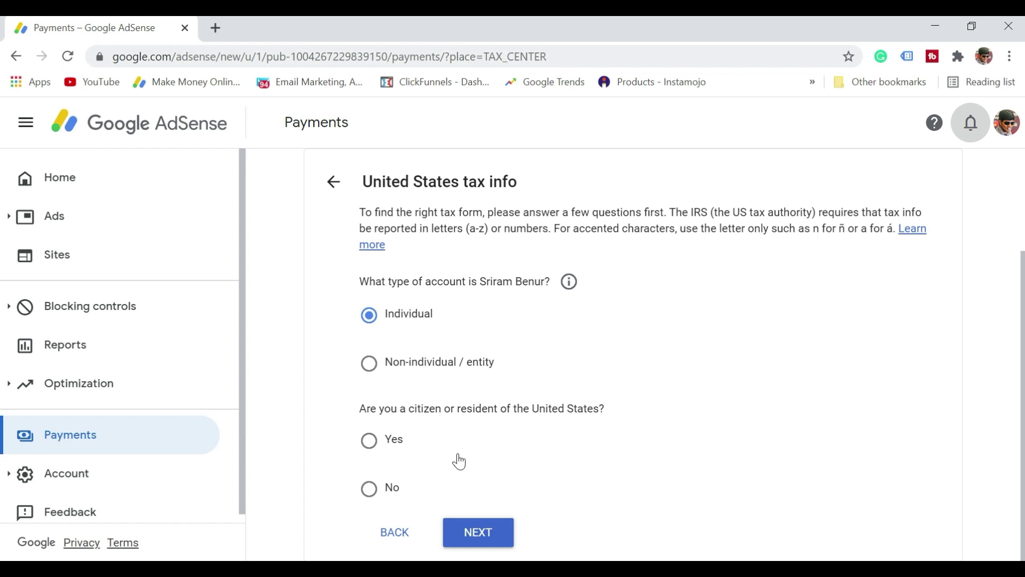
pyautogui.click(369, 489)
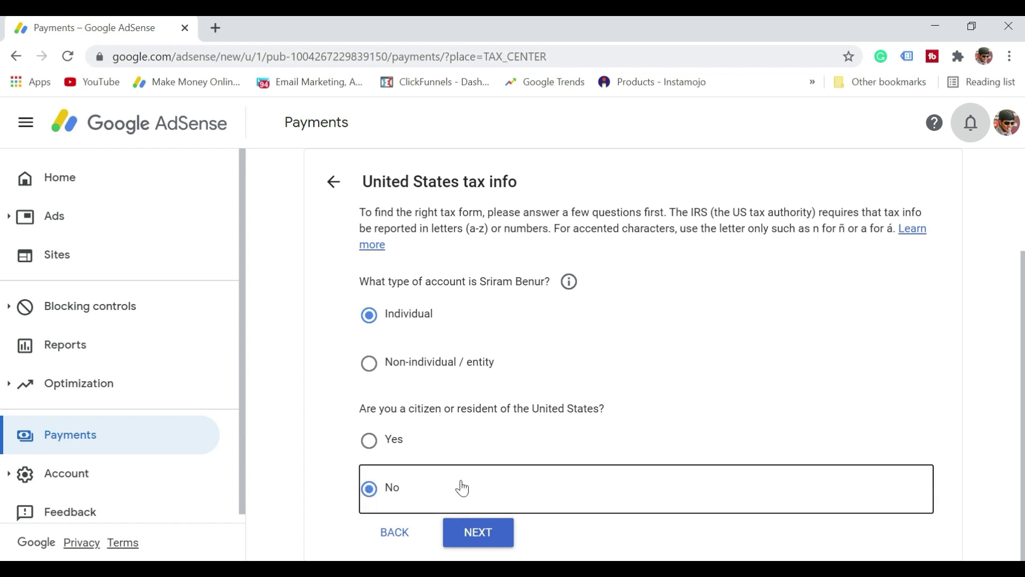
pyautogui.click(495, 542)
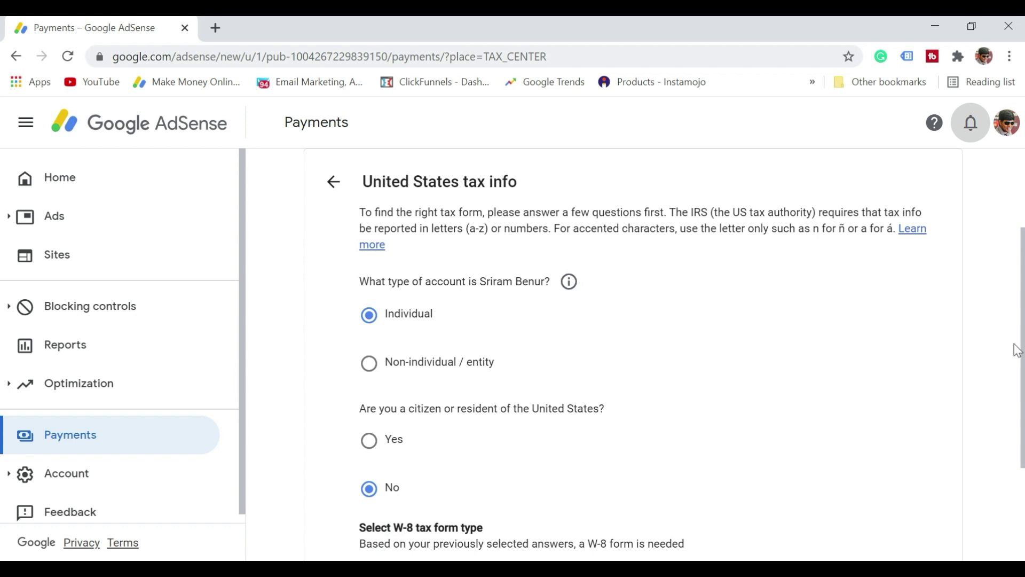
# Choose W-8BEN as the W-8 tax form type and start the form
pyautogui.scroll(-3, 1022, 416)
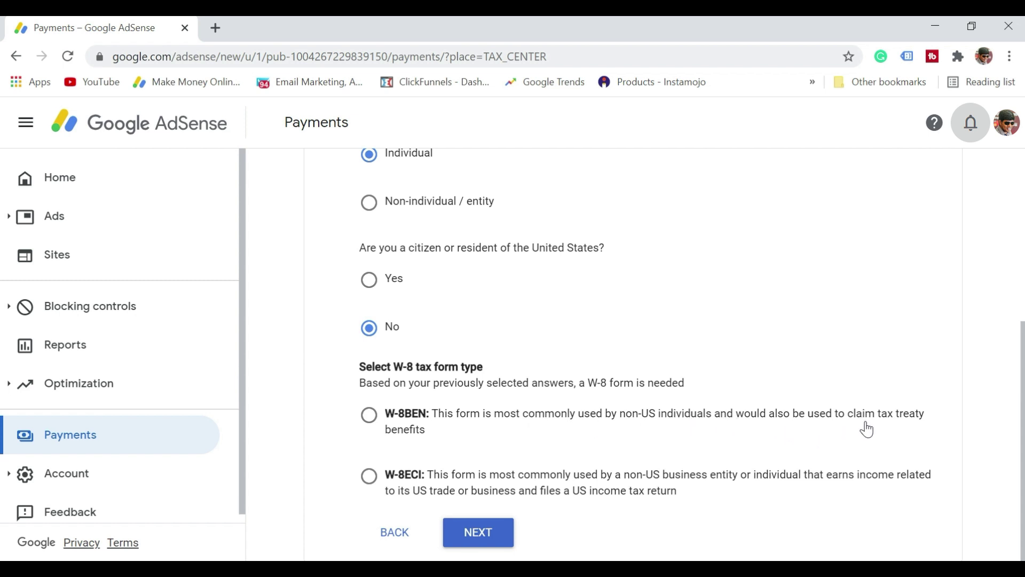
pyautogui.click(370, 425)
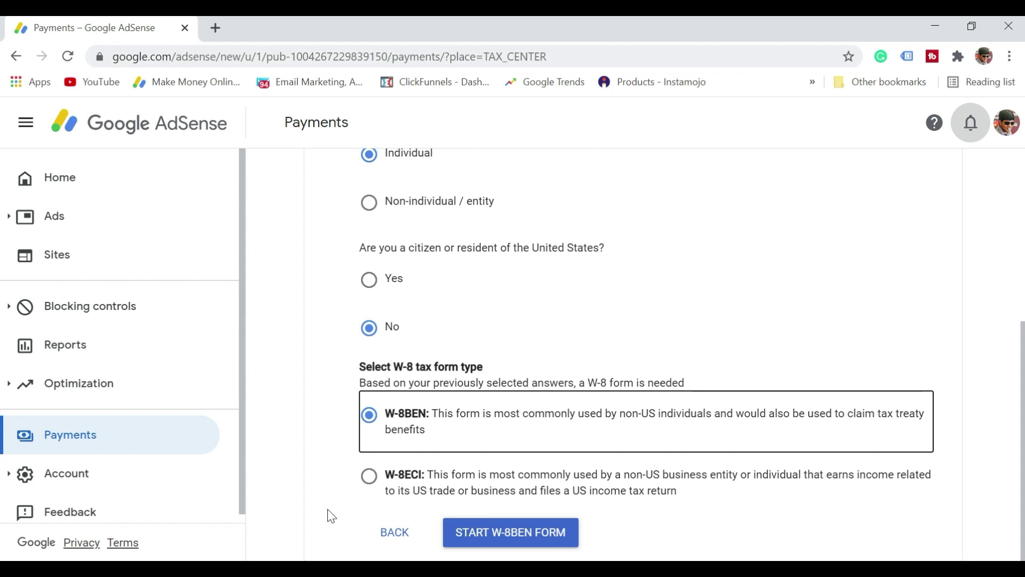
pyautogui.click(515, 543)
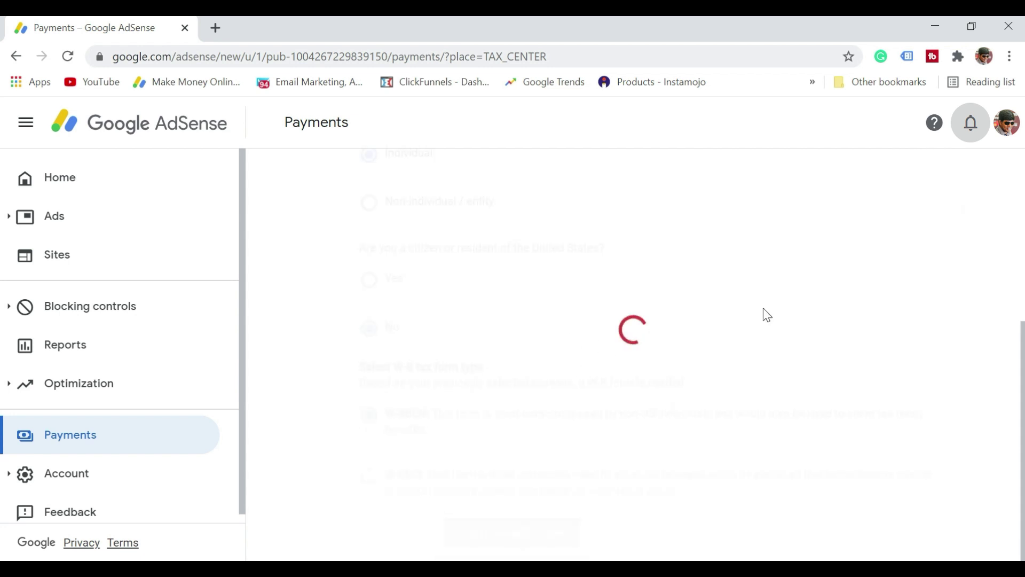
# Set the country of citizenship to India in the form's Tax identity section
pyautogui.moveTo(1024, 204); pyautogui.dragTo(1024, 228)
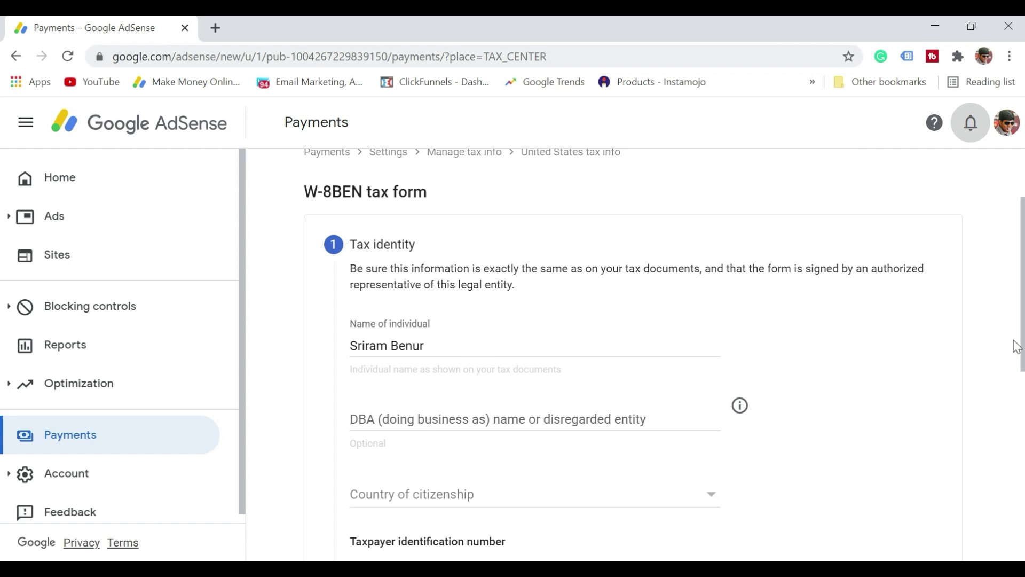
pyautogui.scroll(-1, 1013, 349)
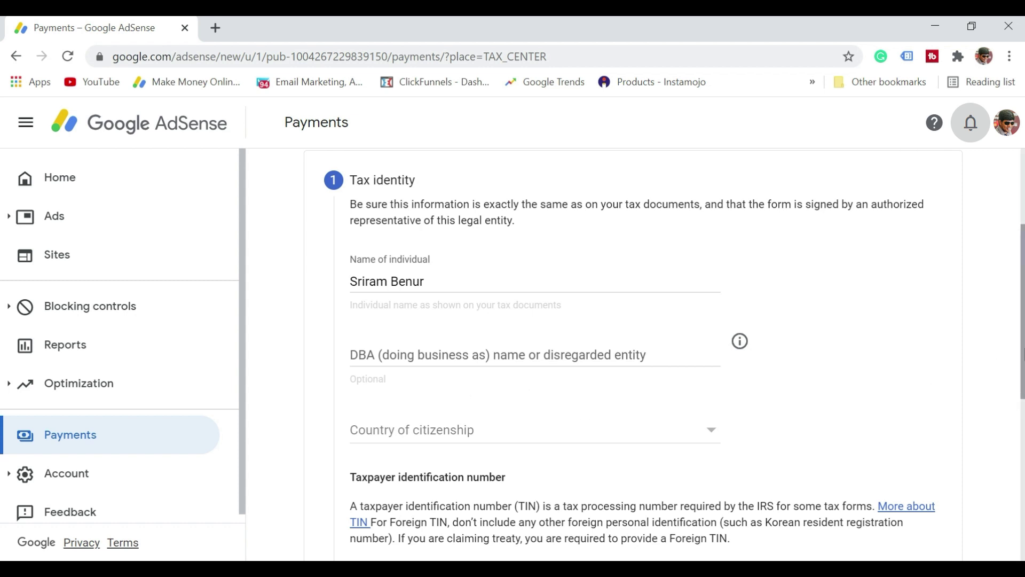
pyautogui.scroll(-3, 716, 321)
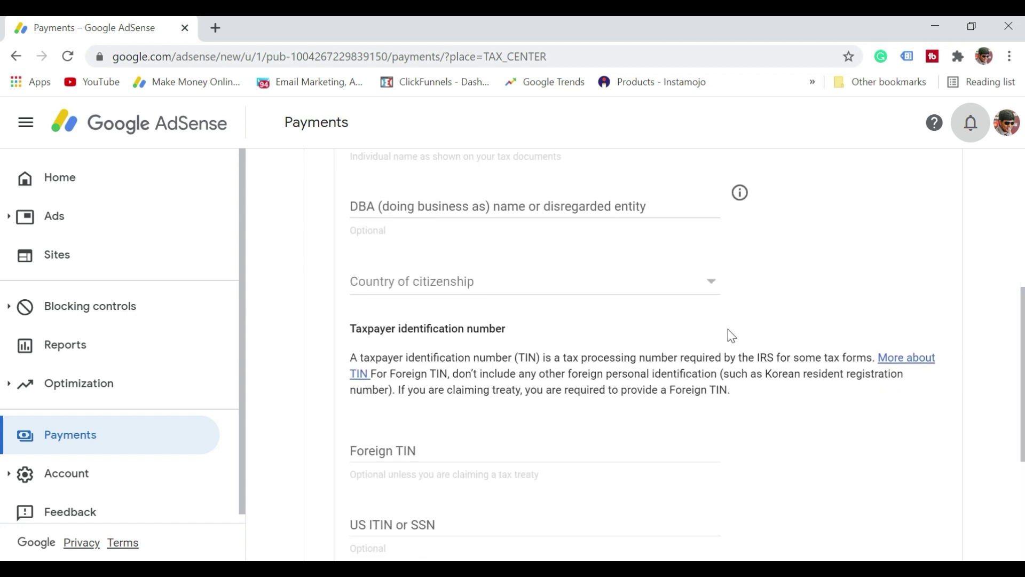
pyautogui.click(714, 292)
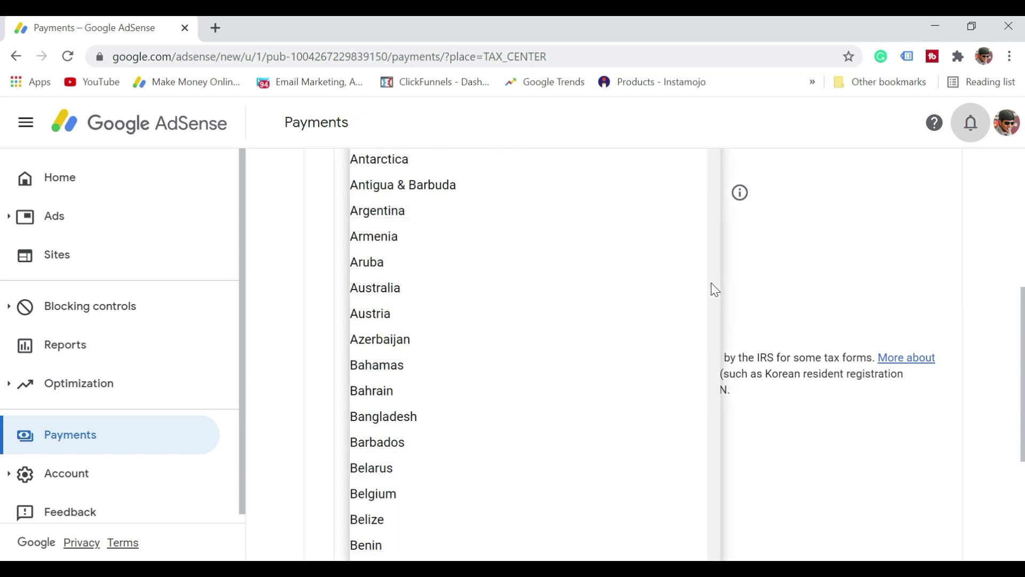
pyautogui.write('in')
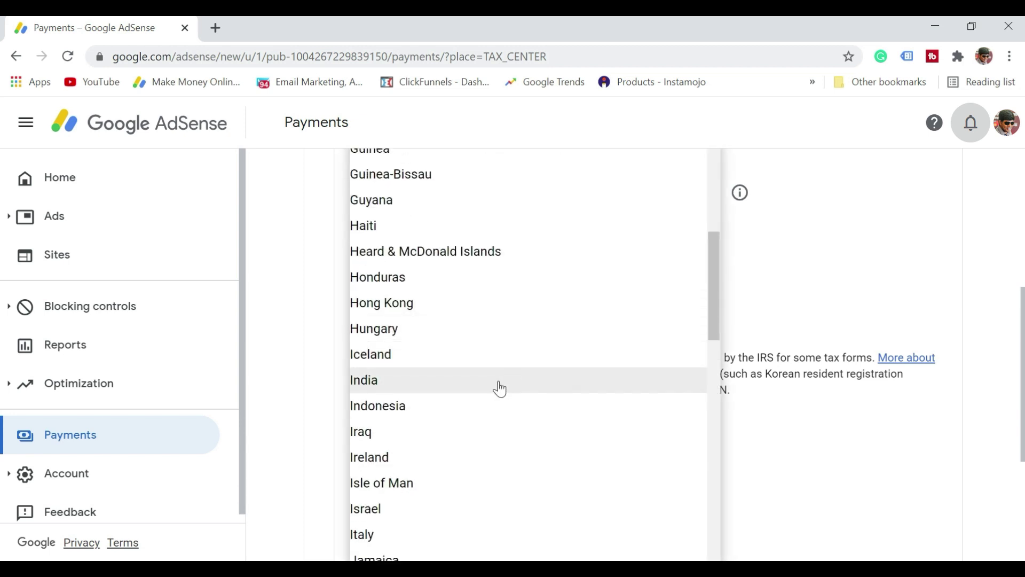
pyautogui.click(501, 385)
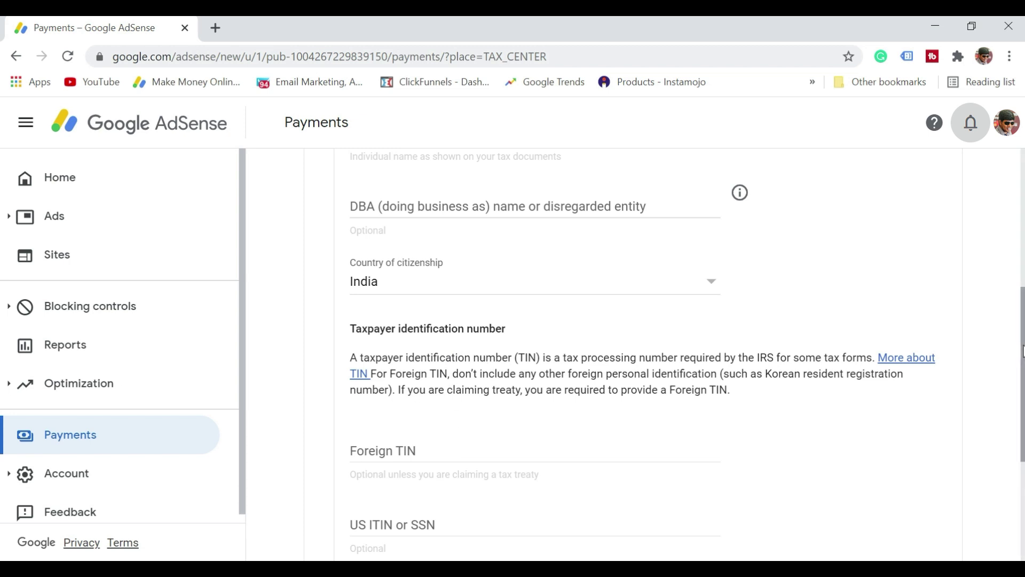
# Fill in the foreign TIN and submit the Tax identity section
pyautogui.scroll(-2, 489, 382)
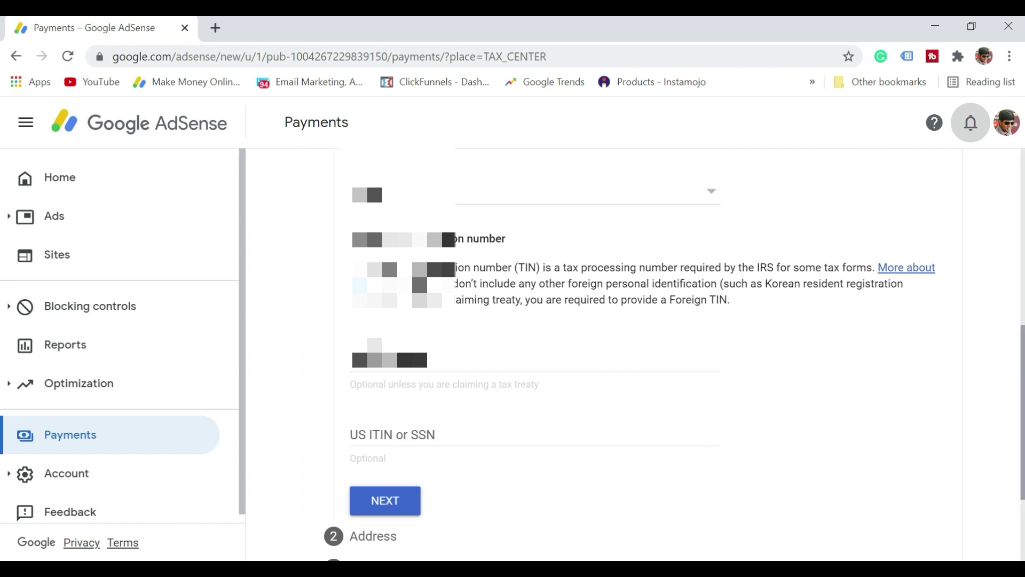
pyautogui.scroll(-2, 630, 358)
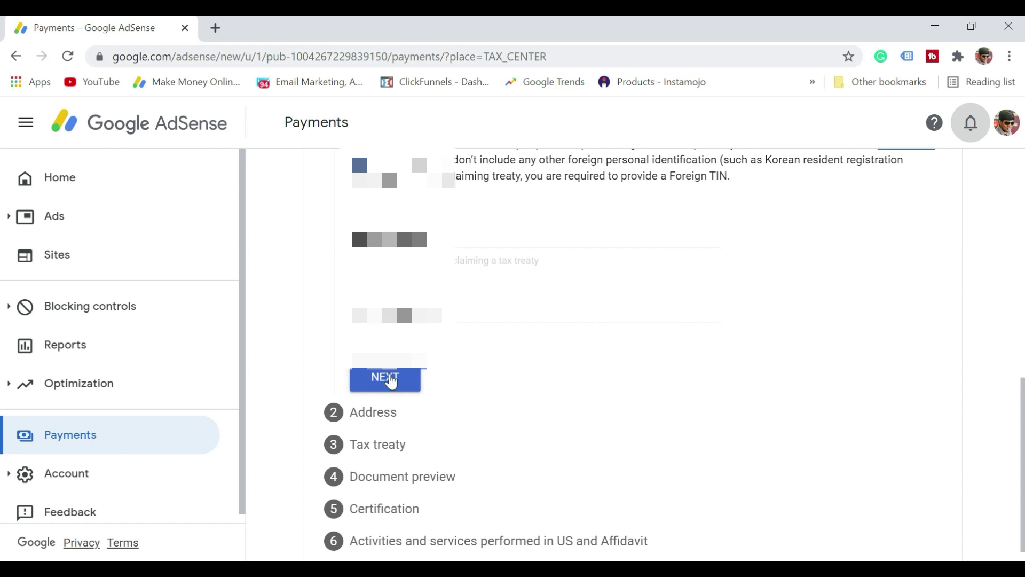
pyautogui.click(392, 380)
# Fill in the permanent residence address, mark the mailing address as the same, and submit the Address section
pyautogui.scroll(-10, 479, 366)
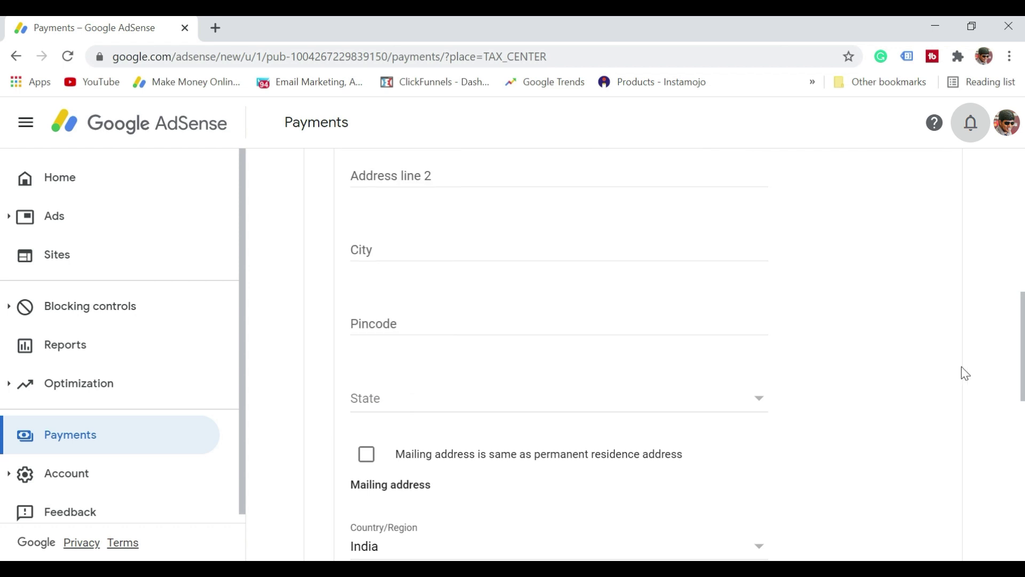
pyautogui.moveTo(1024, 350); pyautogui.dragTo(1024, 280)
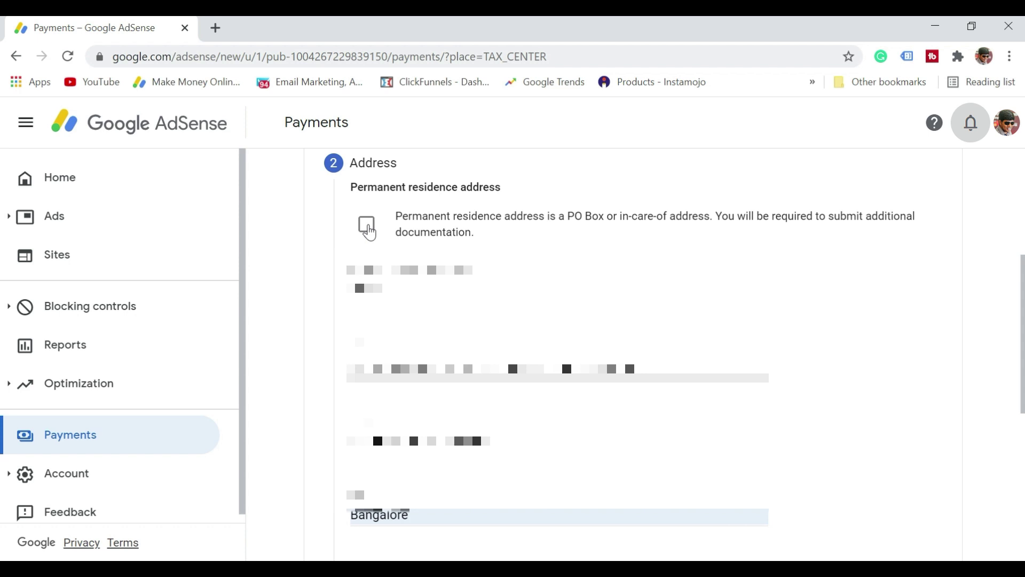
pyautogui.click(368, 228)
pyautogui.scroll(-4, 1021, 331)
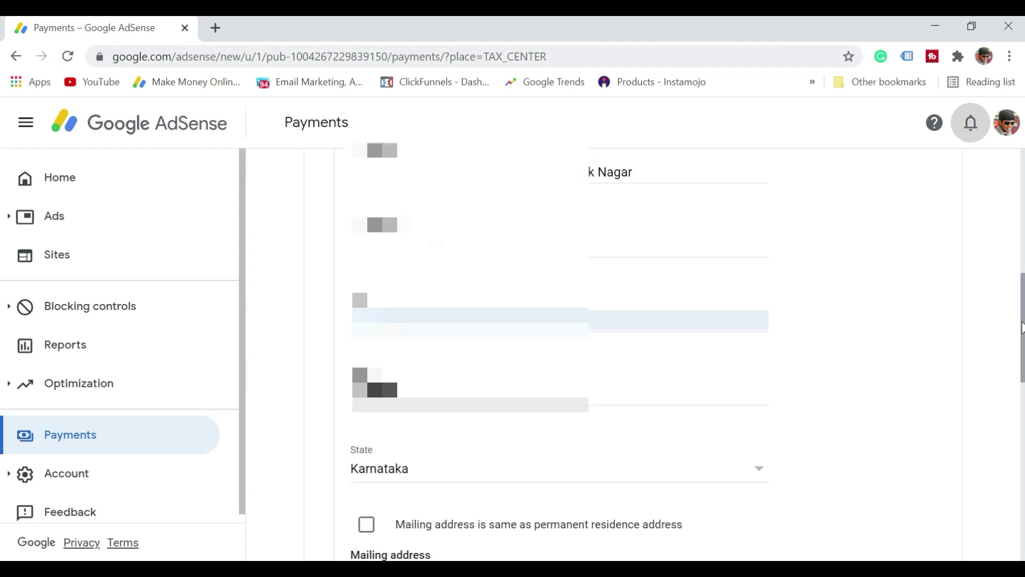
pyautogui.scroll(-1, 1021, 327)
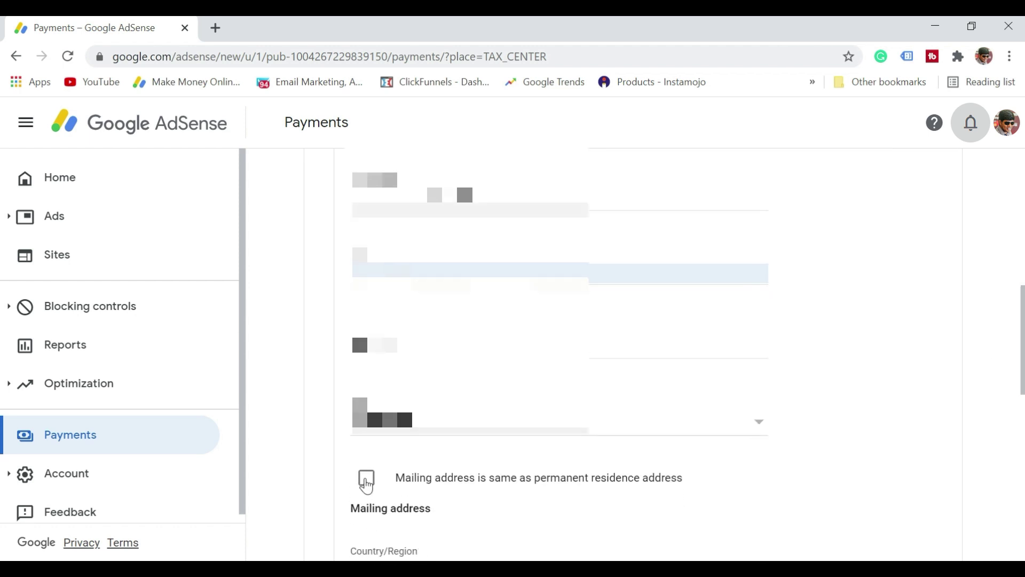
pyautogui.click(366, 483)
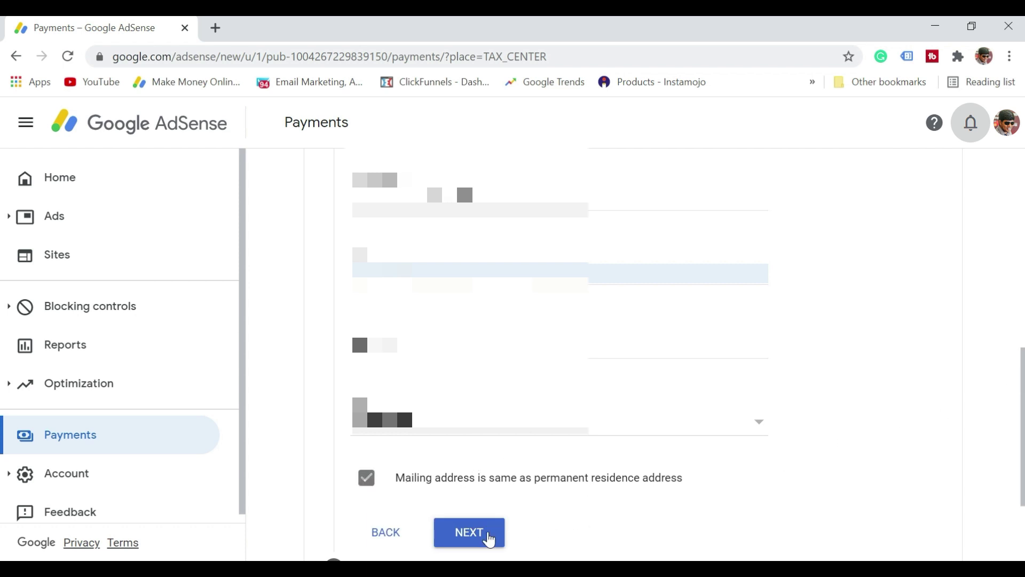
pyautogui.click(490, 539)
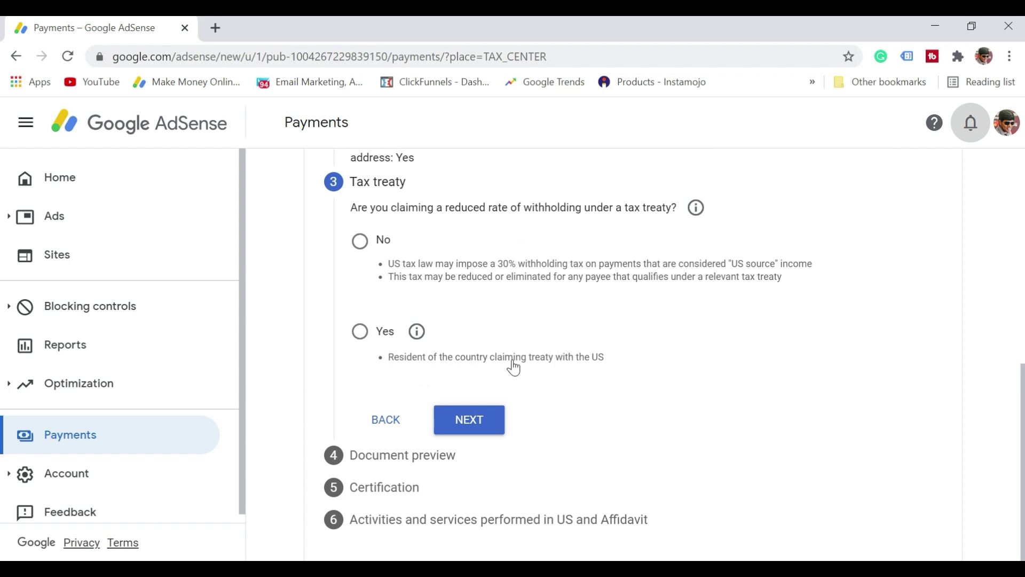
# Claim a reduced withholding rate under a tax treaty as a resident of the treaty country India
pyautogui.click(360, 332)
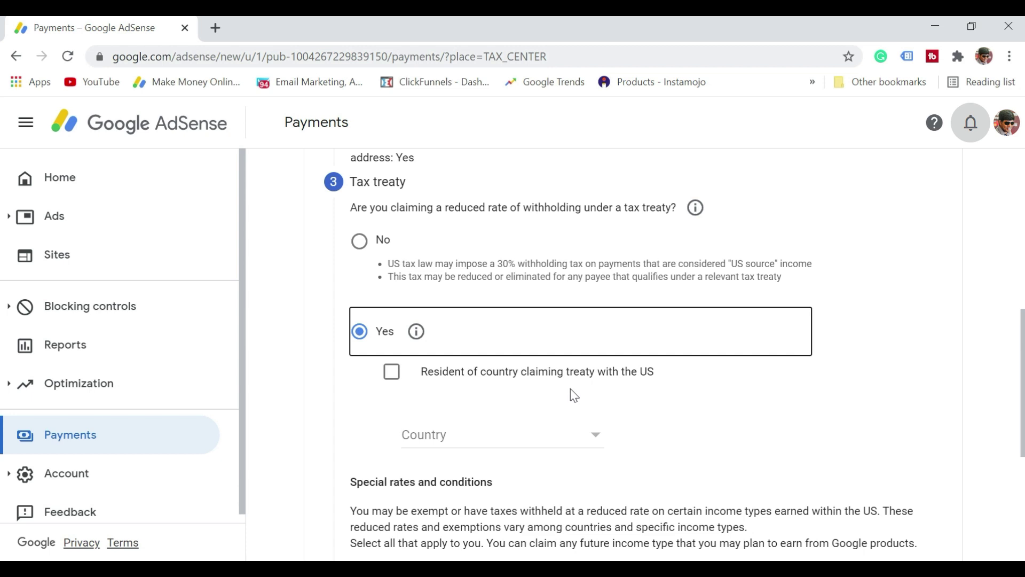
pyautogui.click(393, 372)
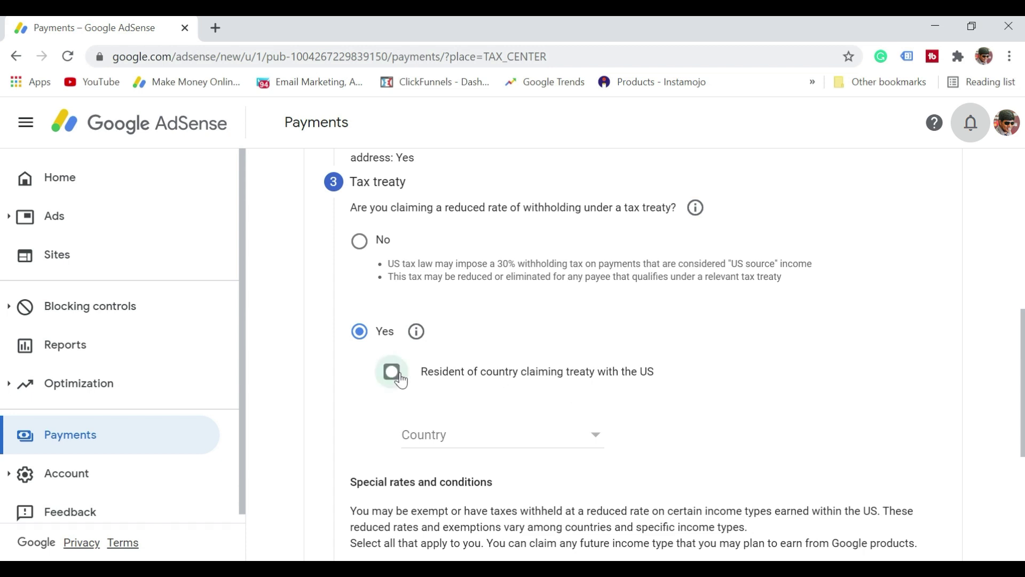
pyautogui.click(597, 439)
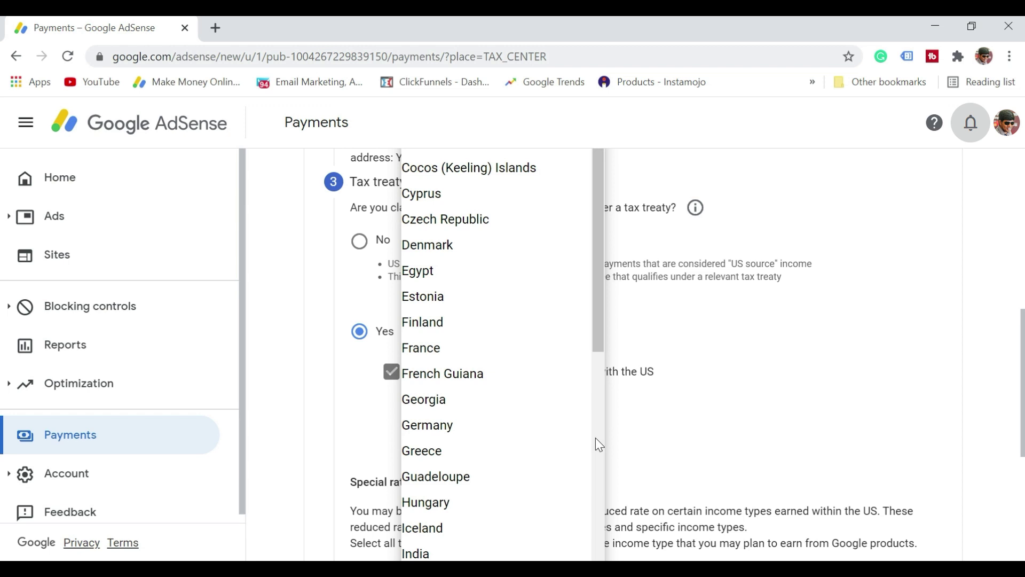
pyautogui.moveTo(596, 332); pyautogui.dragTo(577, 396)
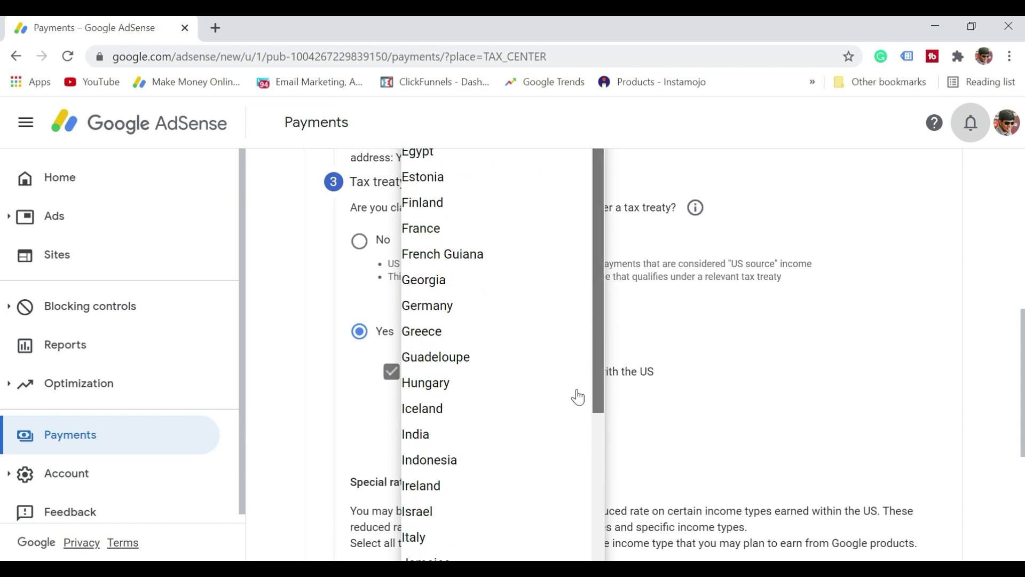
pyautogui.click(706, 419)
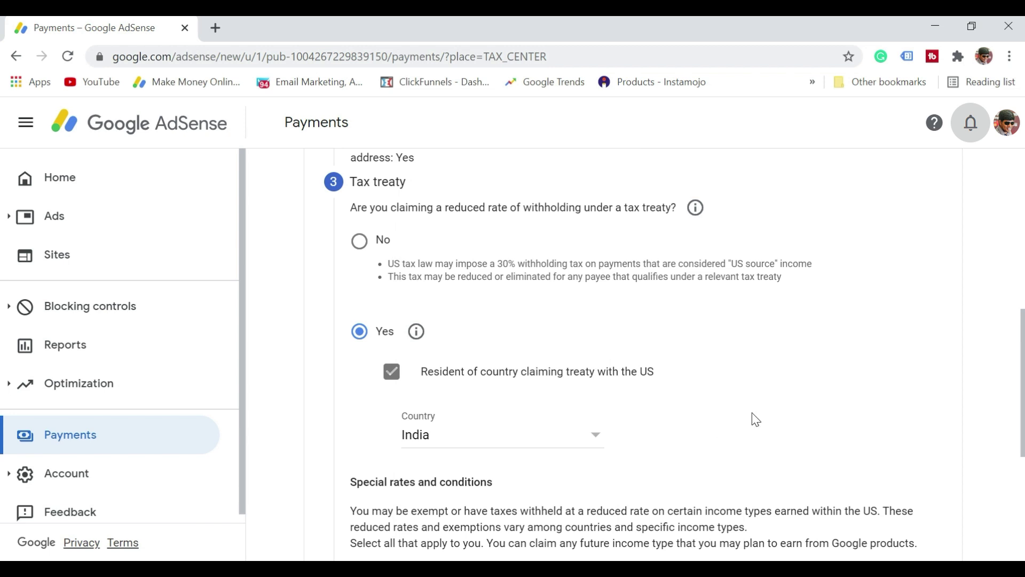
# Select Services (AdSense) as an income type under Special rates and conditions
pyautogui.moveTo(1023, 377); pyautogui.dragTo(1023, 466)
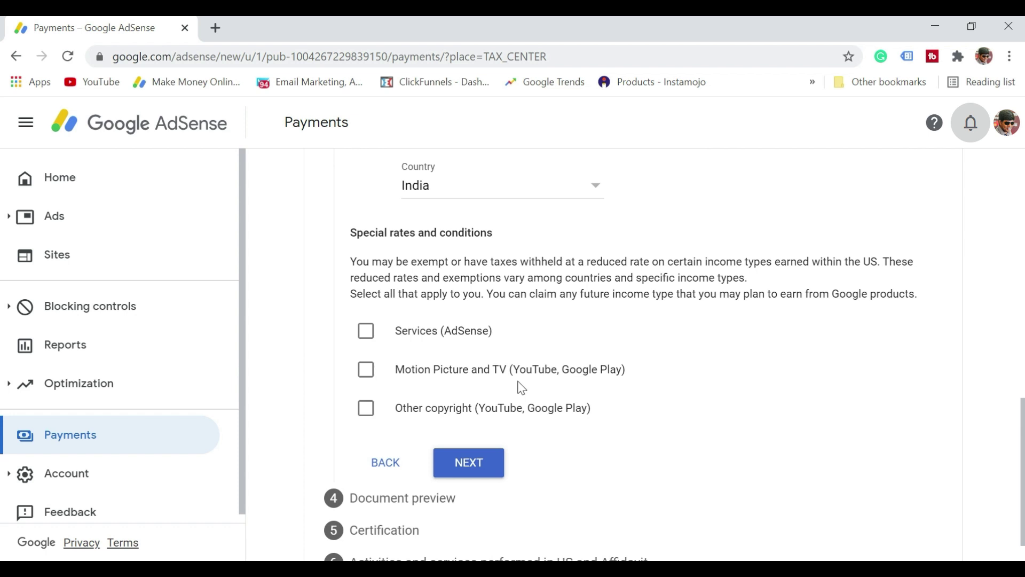
pyautogui.click(366, 333)
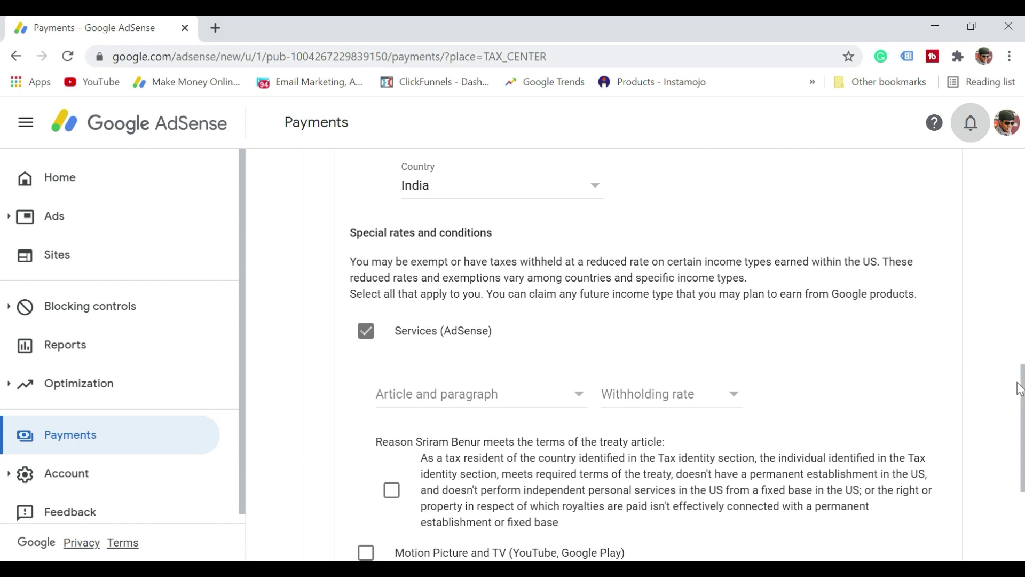
pyautogui.scroll(-1, 1022, 390)
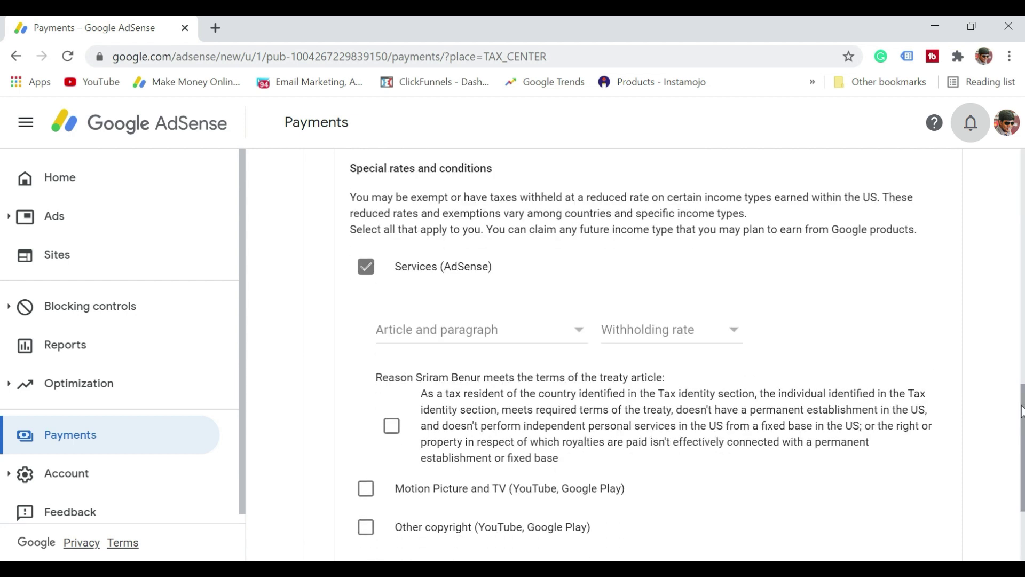
# For Services (AdSense), claim Article 7 and paragraph 1 at the 0% (reduced rate) and confirm the reason for meeting the treaty terms
pyautogui.click(531, 344)
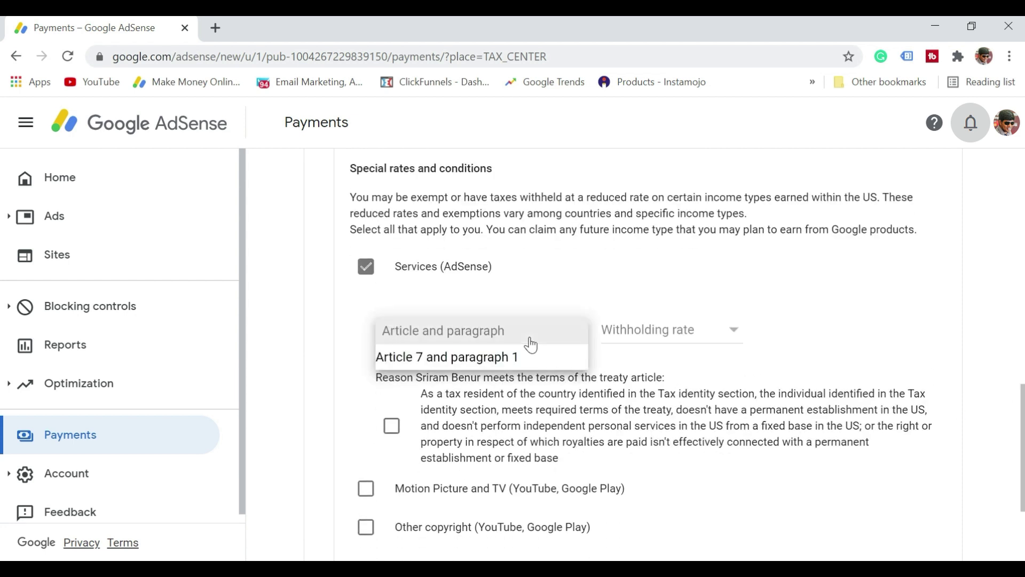
pyautogui.click(492, 365)
pyautogui.click(712, 334)
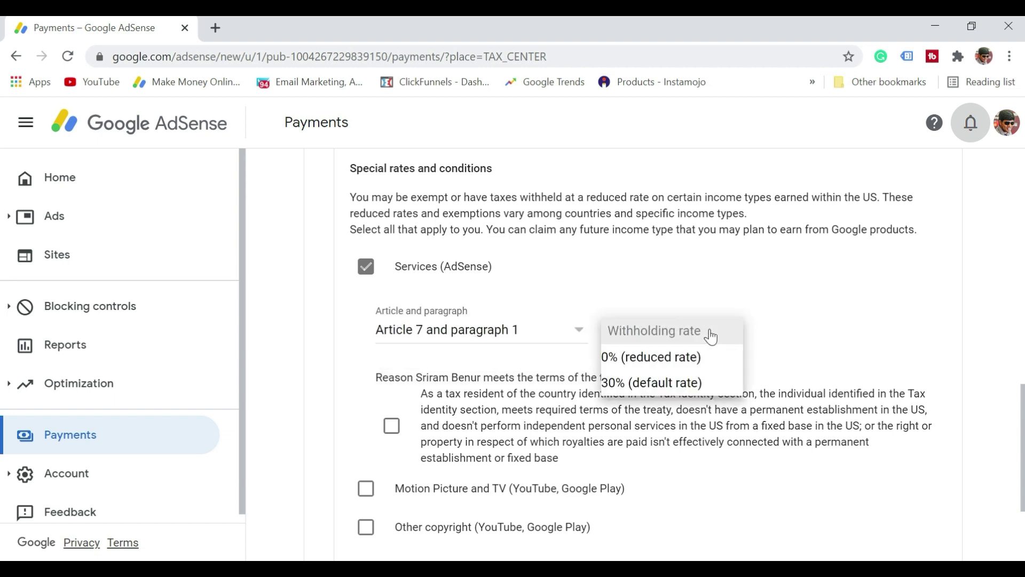
pyautogui.click(689, 361)
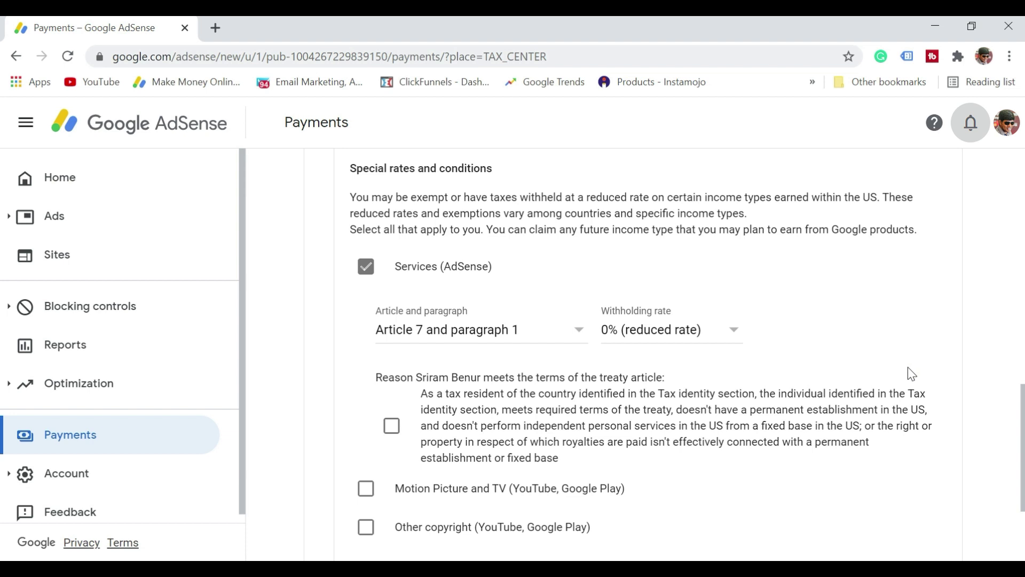
pyautogui.scroll(-1, 1021, 412)
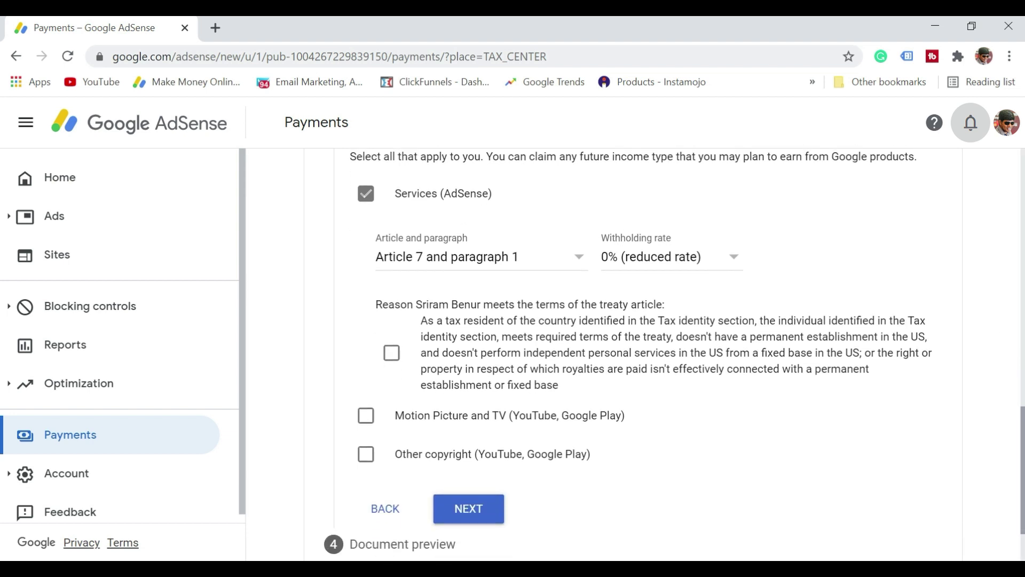
pyautogui.click(391, 352)
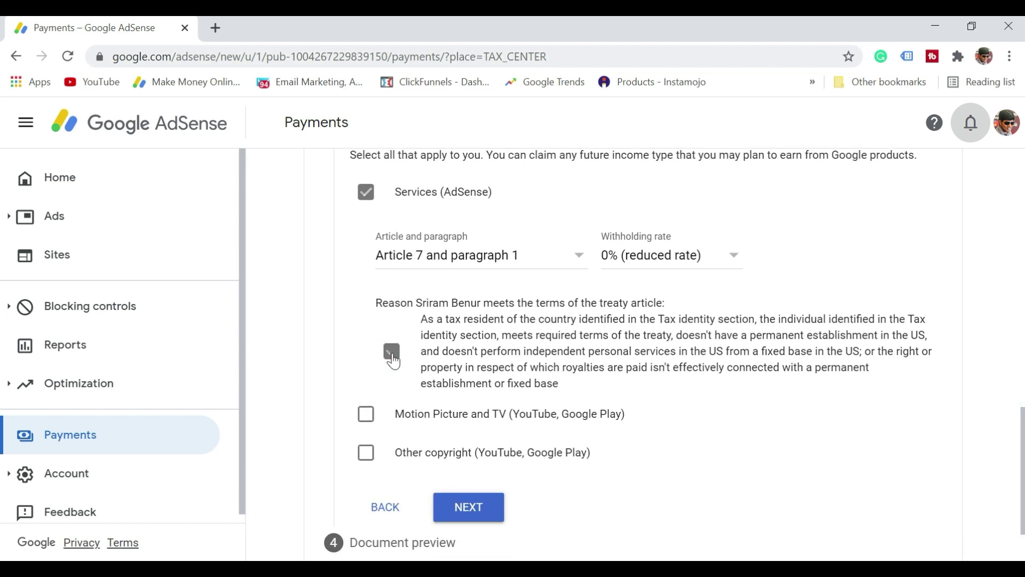
# Select Motion Picture and TV, claim Article 12 and paragraph 2A II at the 15% (reduced rate), and confirm the treaty reason
pyautogui.click(367, 415)
pyautogui.moveTo(1023, 397); pyautogui.dragTo(1015, 429)
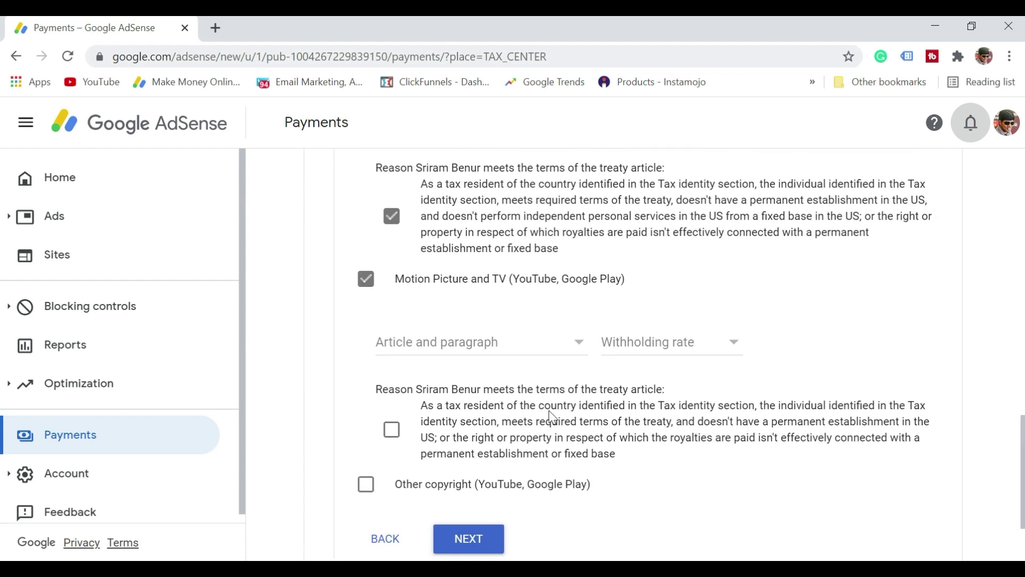
pyautogui.click(513, 354)
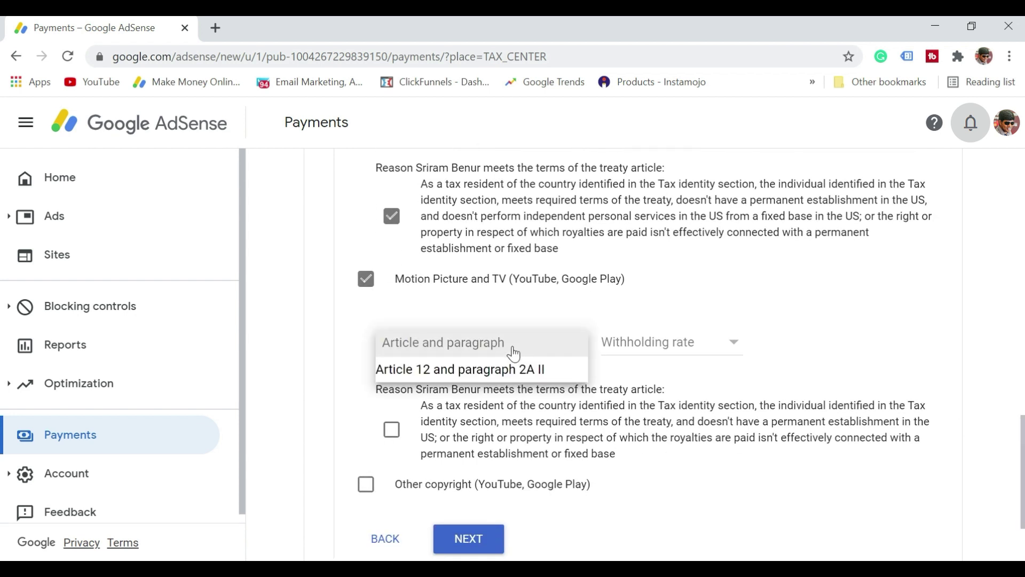
pyautogui.click(458, 374)
pyautogui.click(685, 344)
pyautogui.click(692, 377)
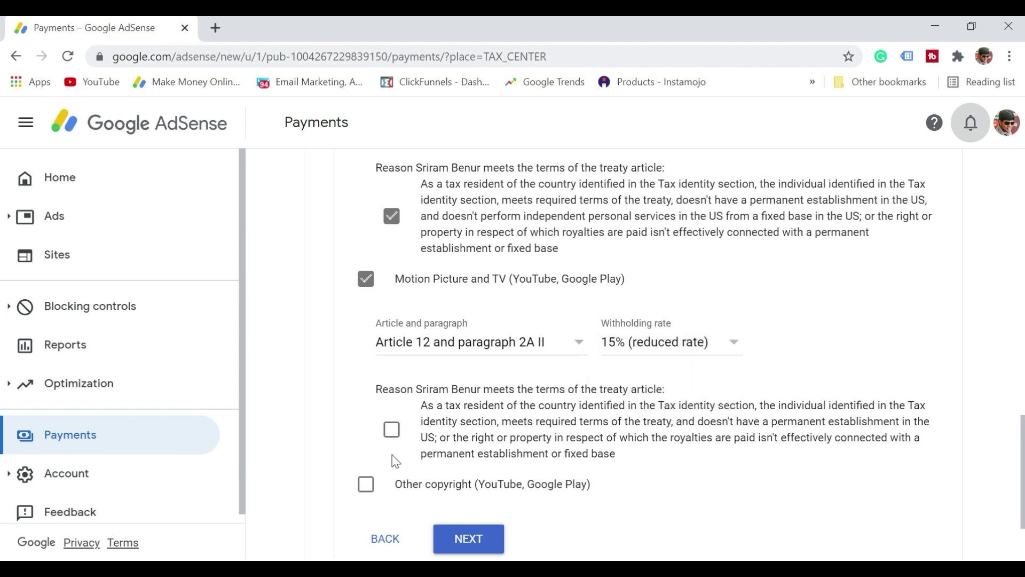
pyautogui.click(392, 430)
# Select Other copyright with Article 12 and paragraph 2A II at the 15% (reduced rate), confirm its treaty reason, and submit the Tax treaty section
pyautogui.scroll(-1, 381, 430)
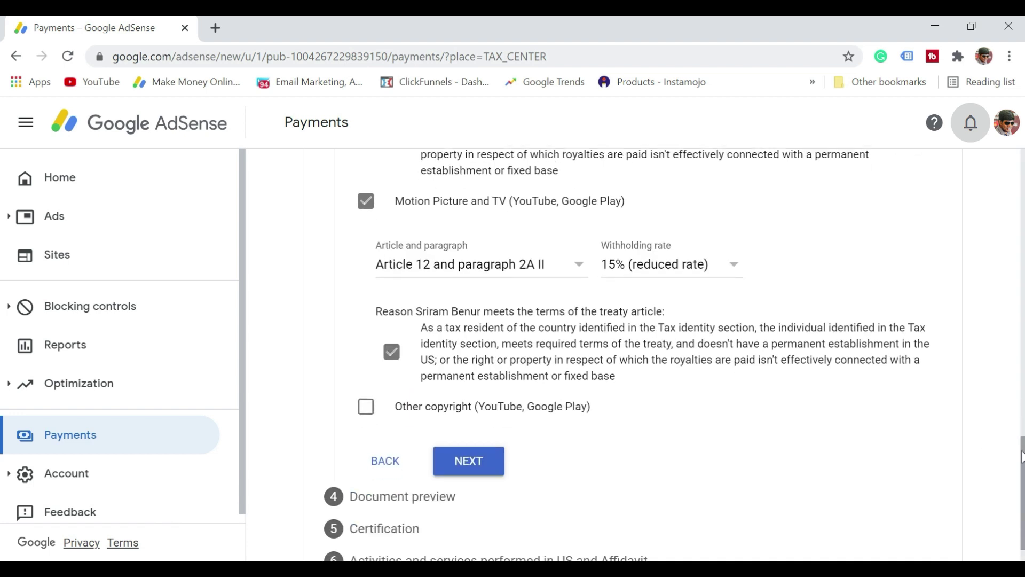
pyautogui.click(367, 412)
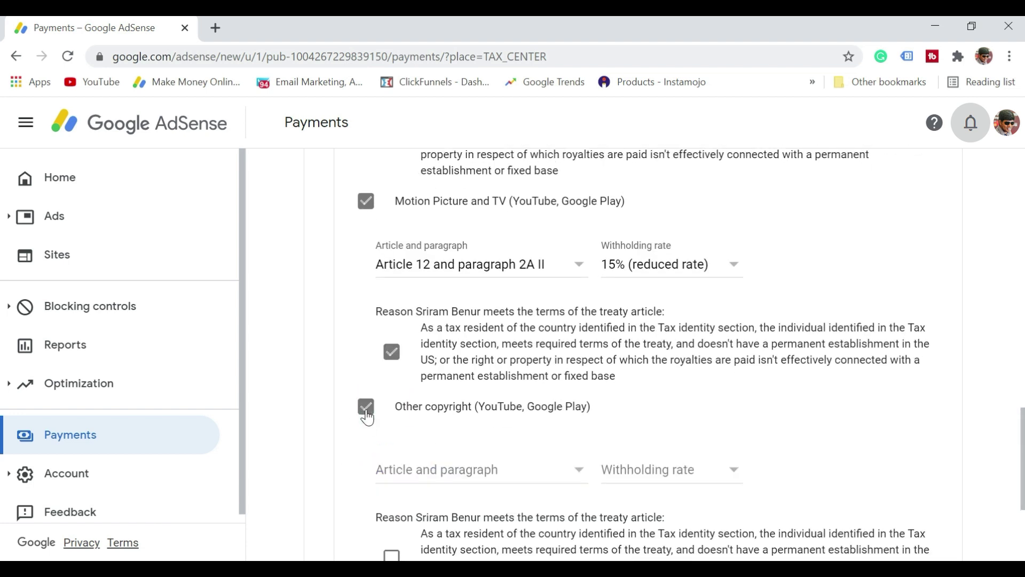
pyautogui.moveTo(1023, 441); pyautogui.dragTo(1014, 456)
pyautogui.click(504, 412)
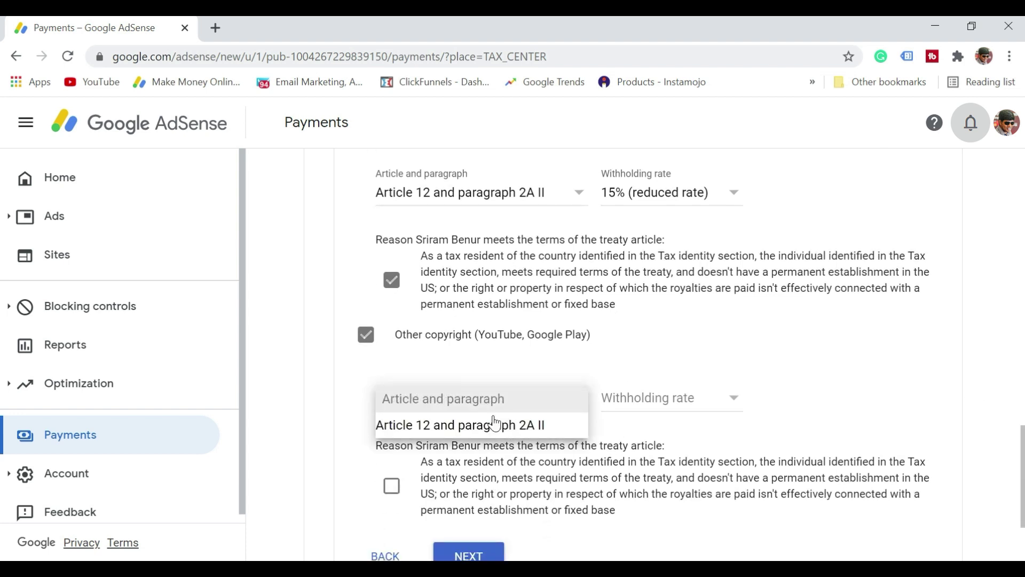
pyautogui.click(489, 425)
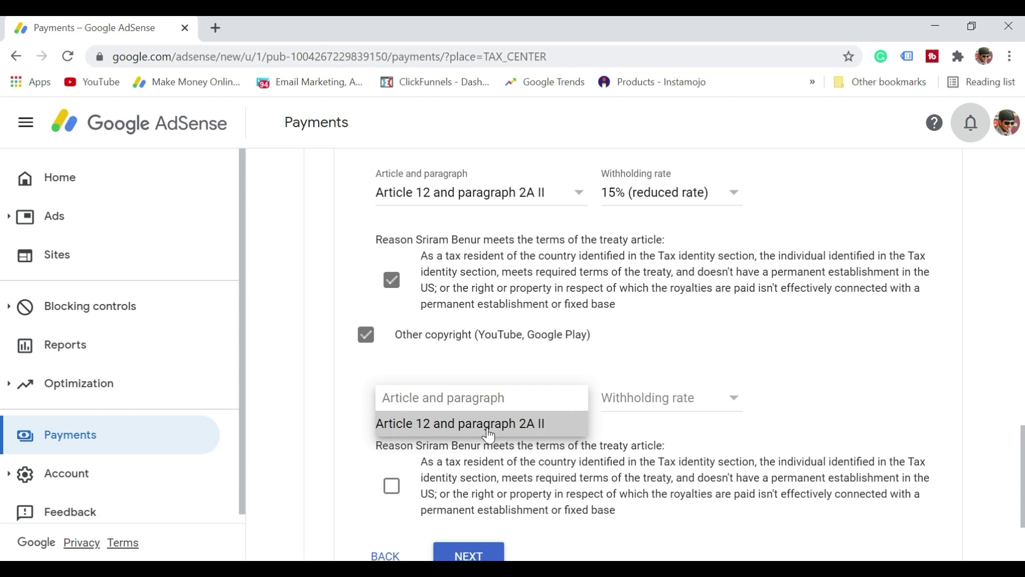
pyautogui.click(676, 408)
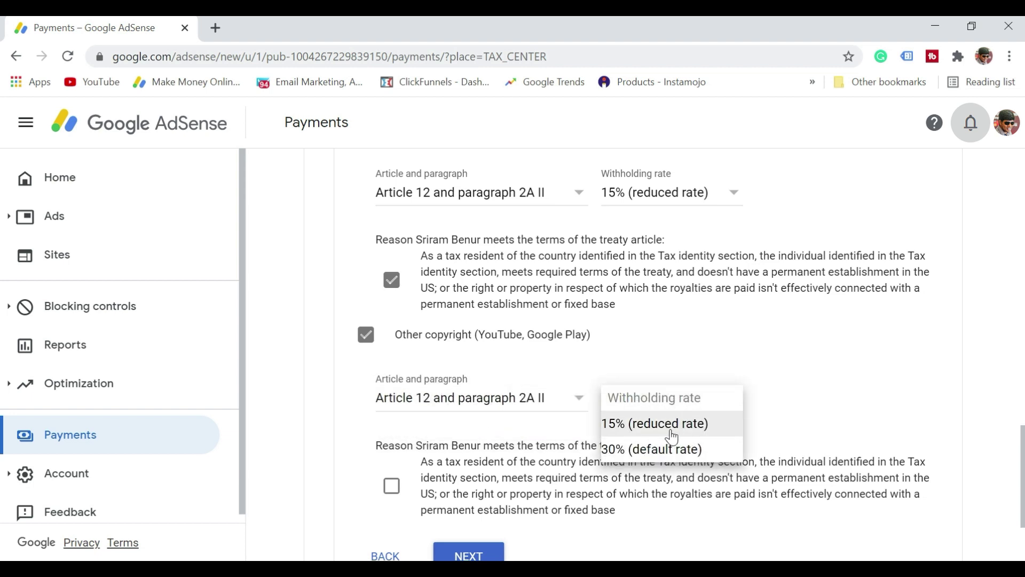
pyautogui.click(671, 433)
pyautogui.scroll(-2, 1021, 449)
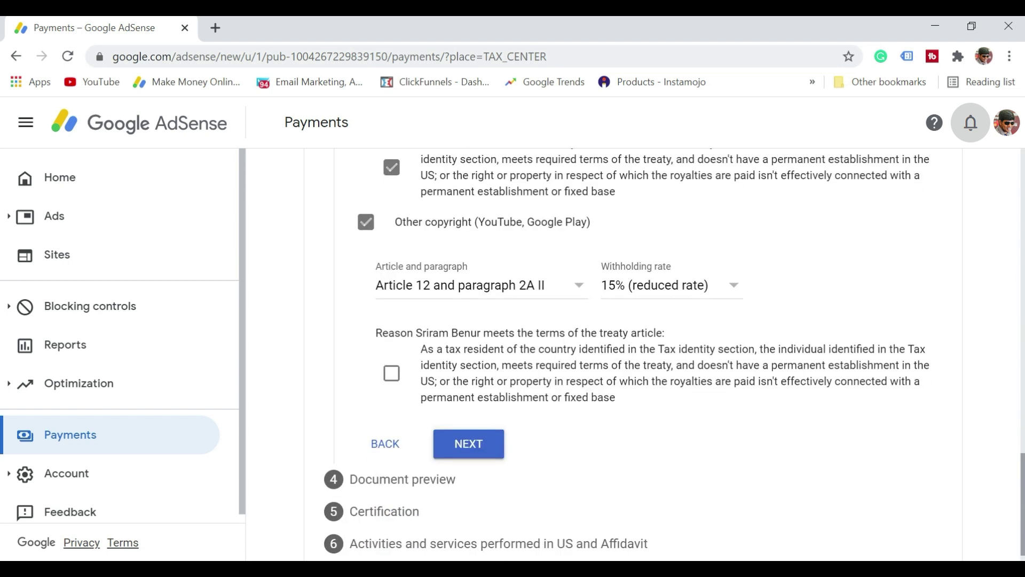
pyautogui.click(392, 380)
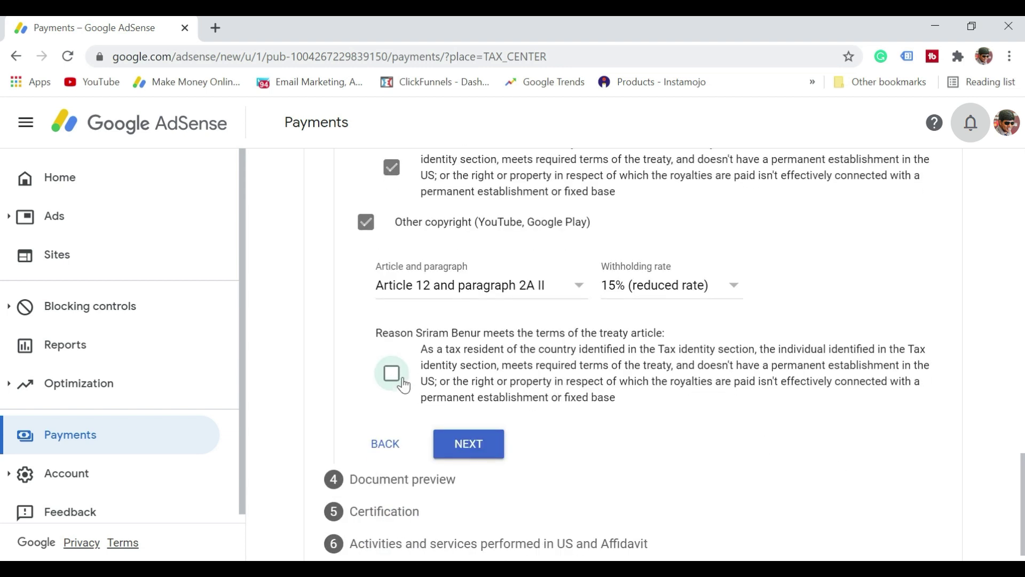
pyautogui.click(470, 446)
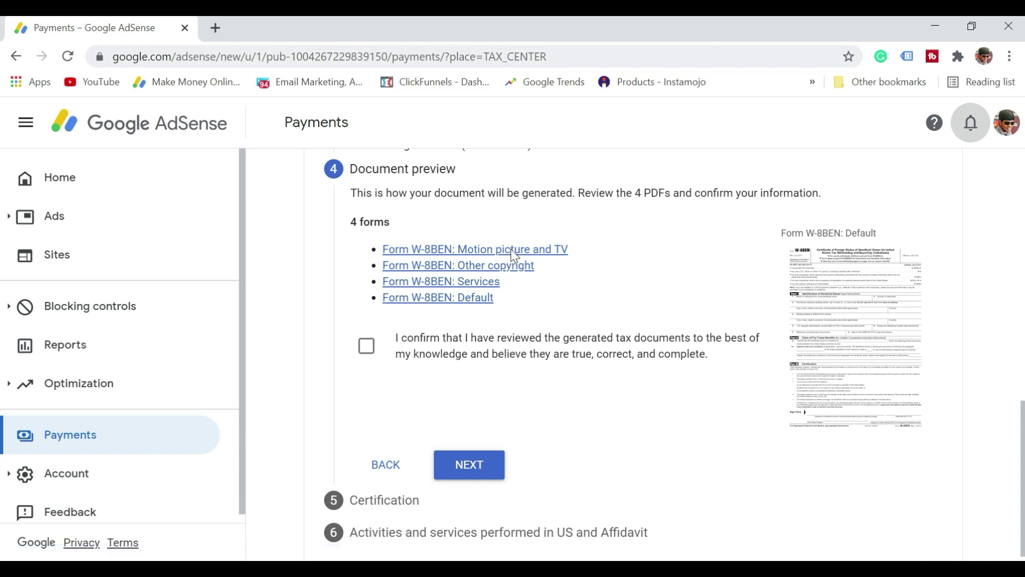
# Review the generated Form W-8BEN: Other copyright, then confirm the tax documents are correct and submit the Document preview section
pyautogui.click(504, 265)
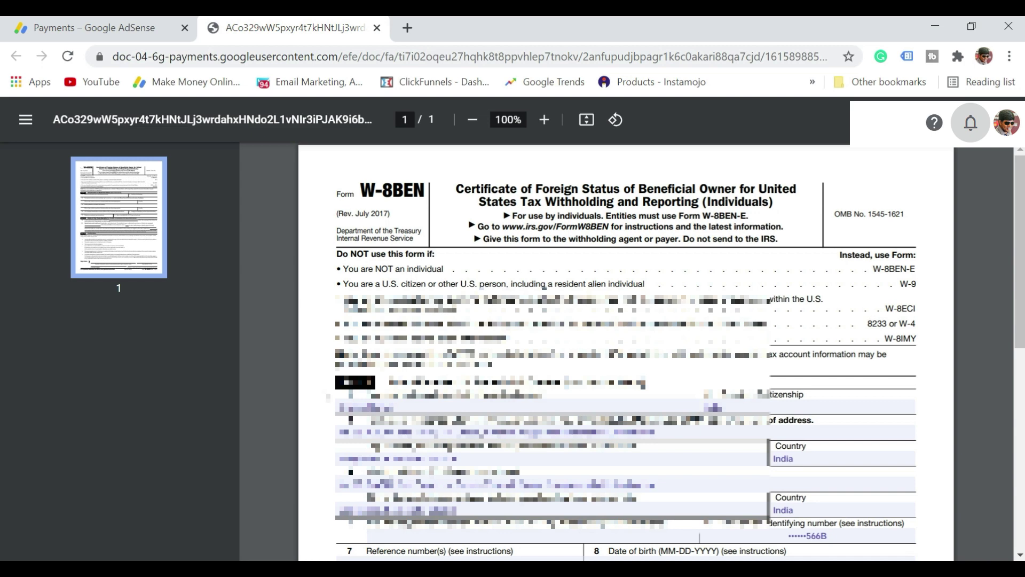
pyautogui.click(377, 27)
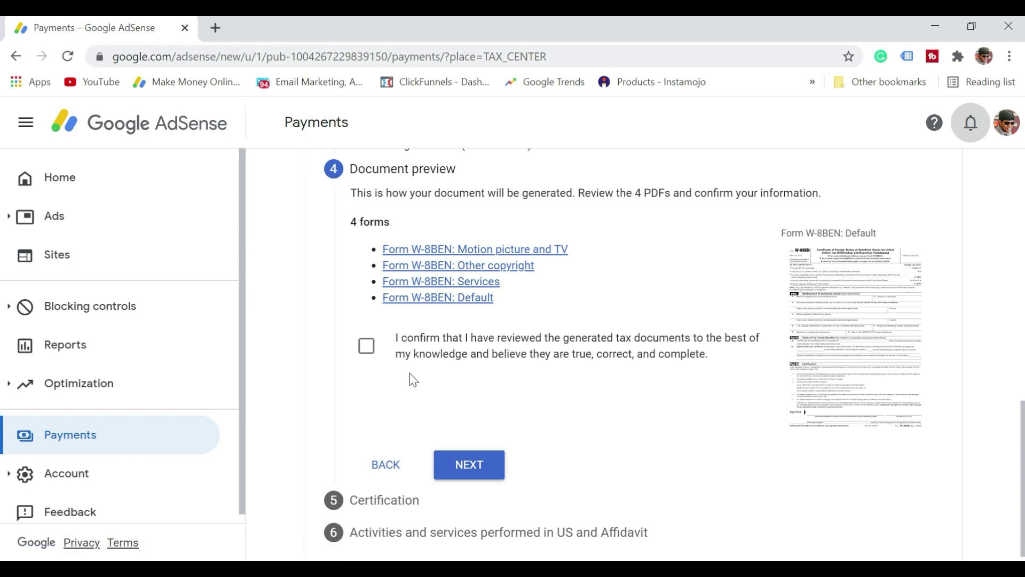
pyautogui.click(367, 350)
pyautogui.click(470, 466)
# Sign the Certification section with the full legal name, declare completing the form on one's own behalf, and submit the section
pyautogui.moveTo(1022, 376); pyautogui.dragTo(1023, 468)
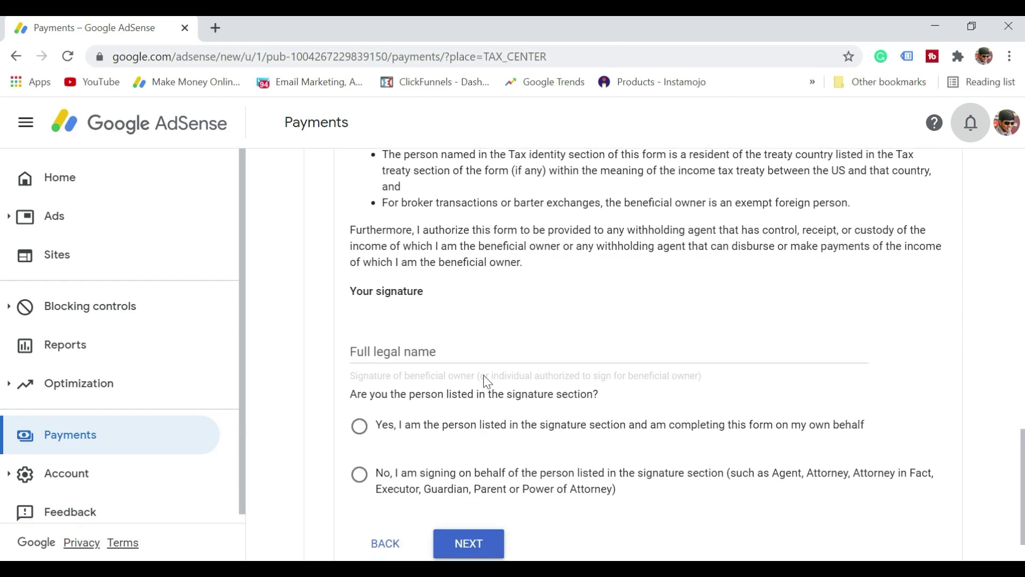
pyautogui.click(400, 351)
pyautogui.write('Sriram Benur')
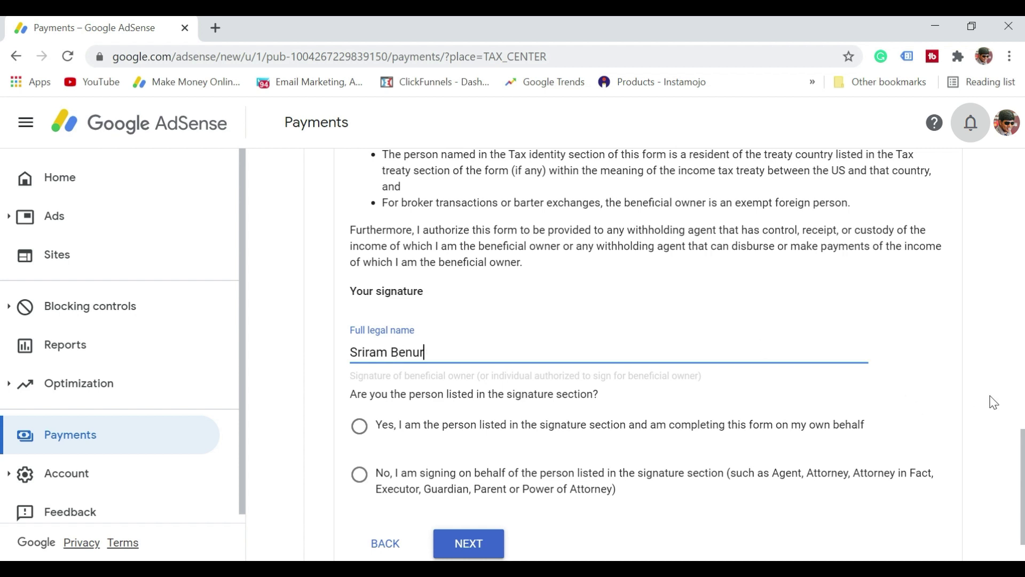
pyautogui.scroll(-1, 1004, 390)
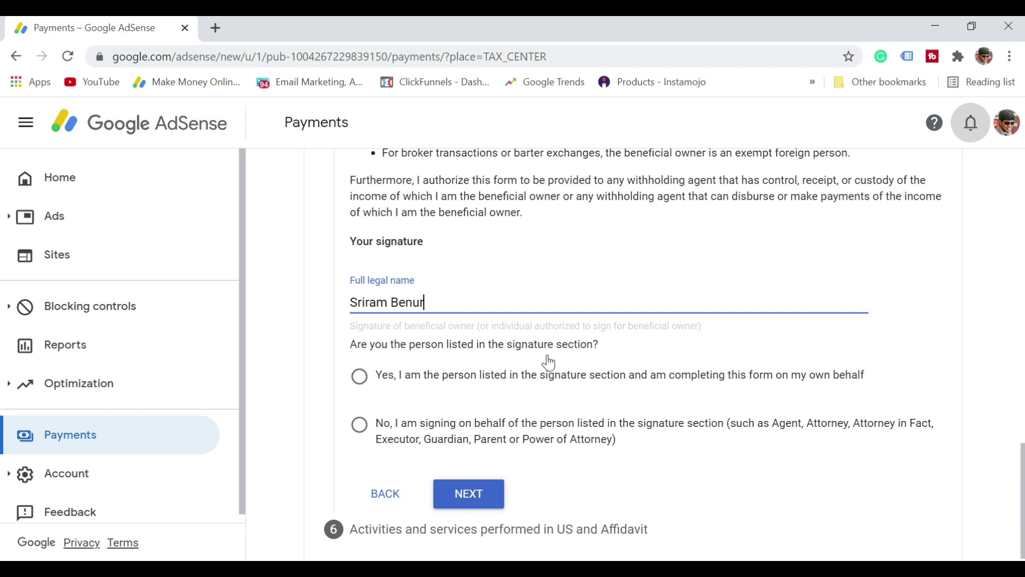
pyautogui.click(361, 380)
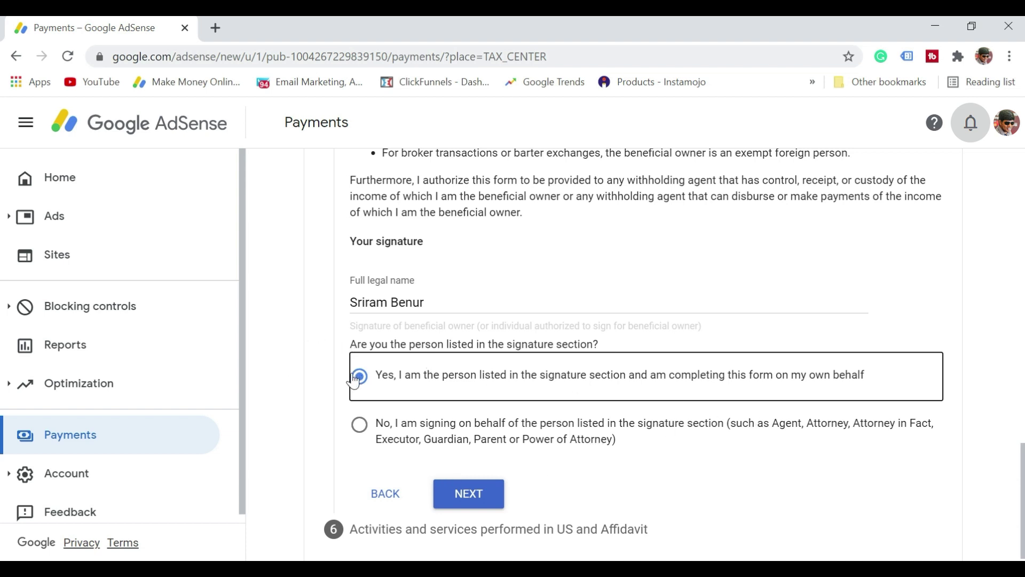
pyautogui.click(480, 501)
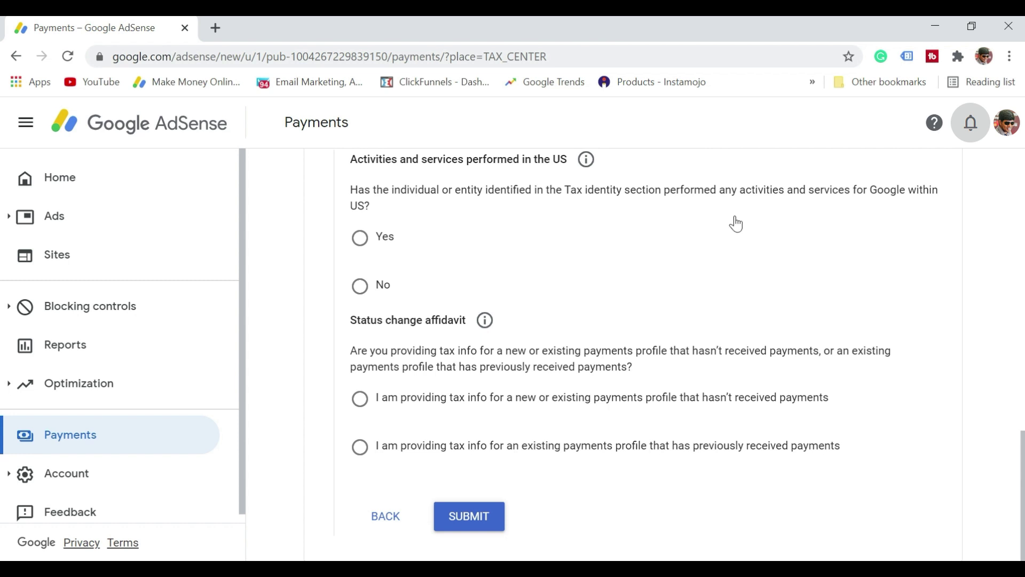
# Answer No to activities and services performed within the US and certify that services are performed solely outside the US
pyautogui.click(362, 291)
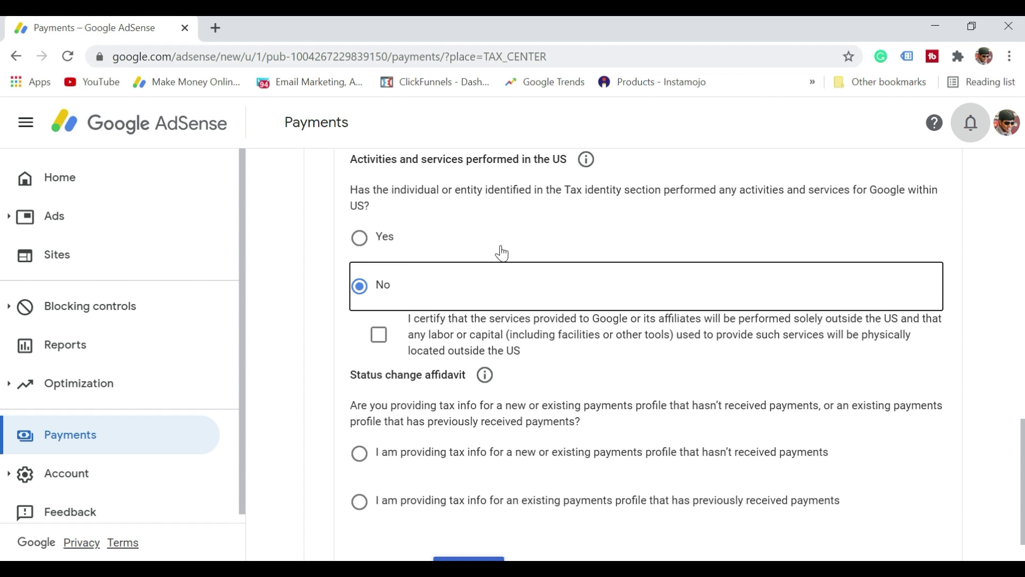
pyautogui.click(379, 335)
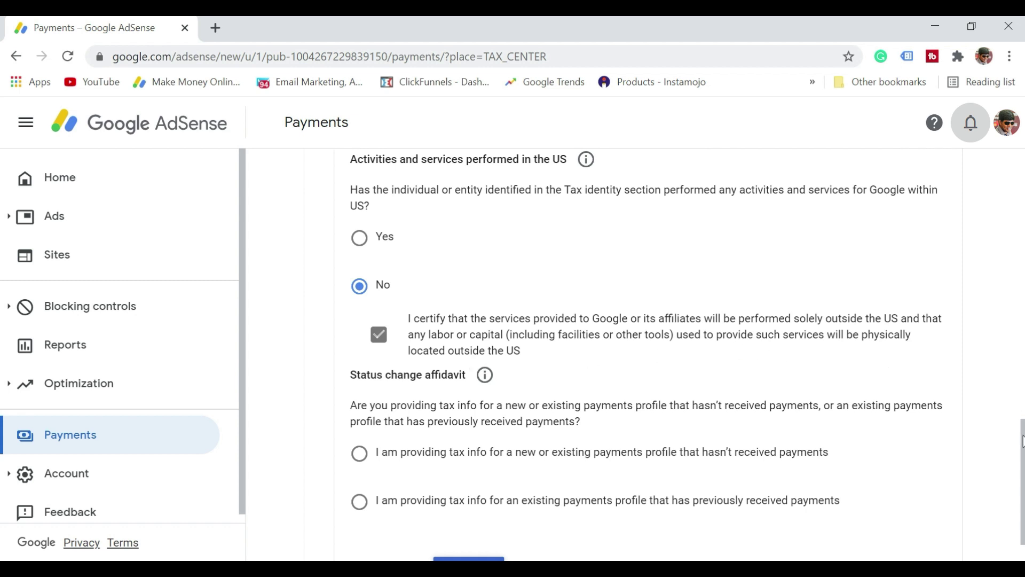
# Complete the status change affidavit for an existing payments profile with previously received payments, accept the perjury declaration, and submit the tax form
pyautogui.scroll(-1, 670, 421)
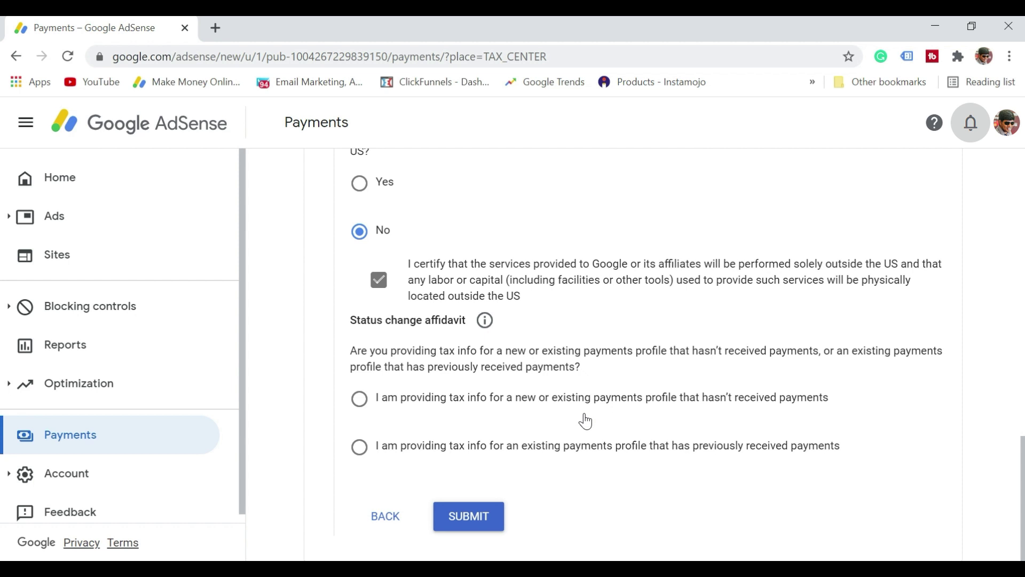
pyautogui.click(359, 454)
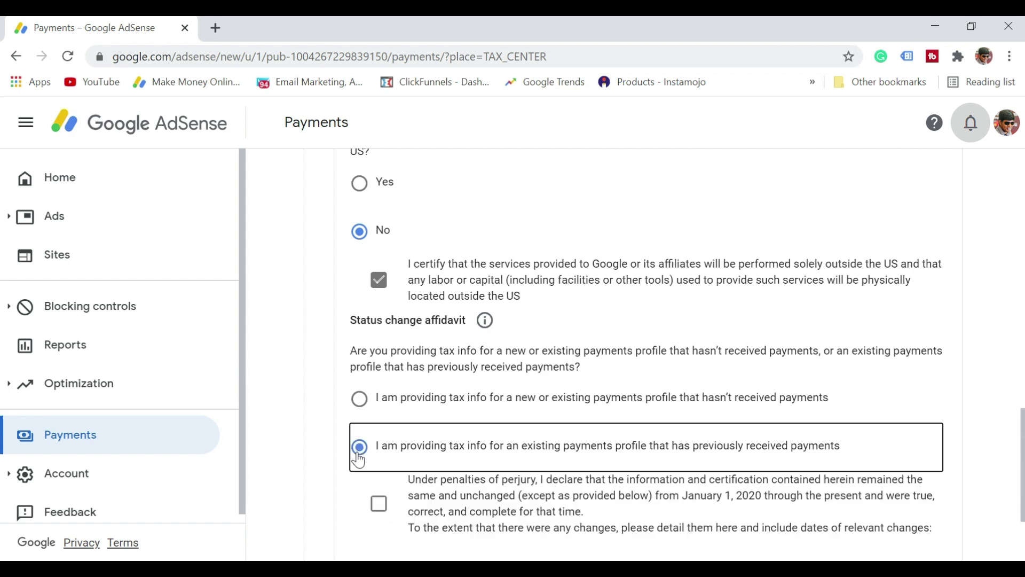
pyautogui.moveTo(1023, 442); pyautogui.dragTo(1023, 461)
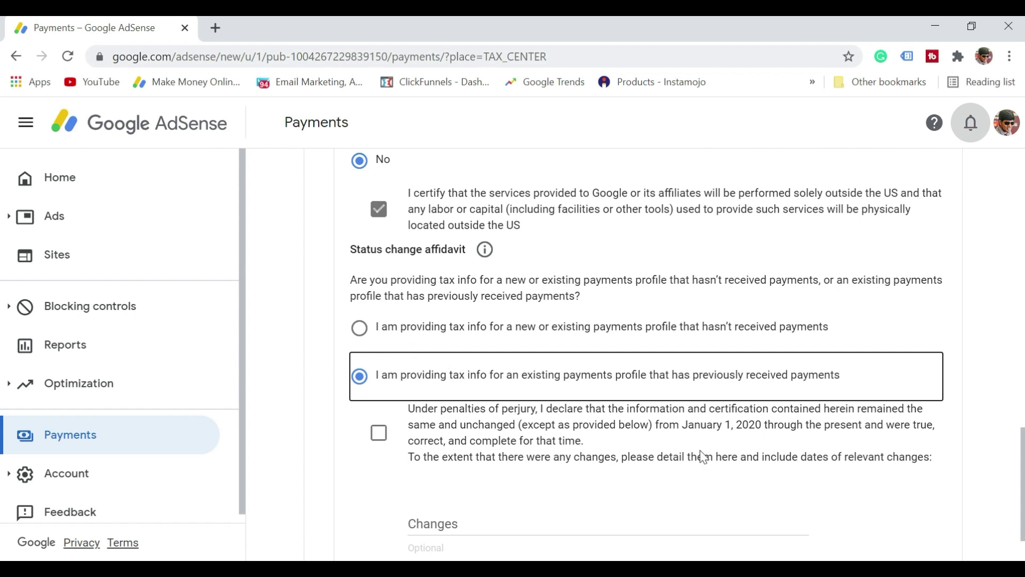
pyautogui.scroll(-1, 1015, 465)
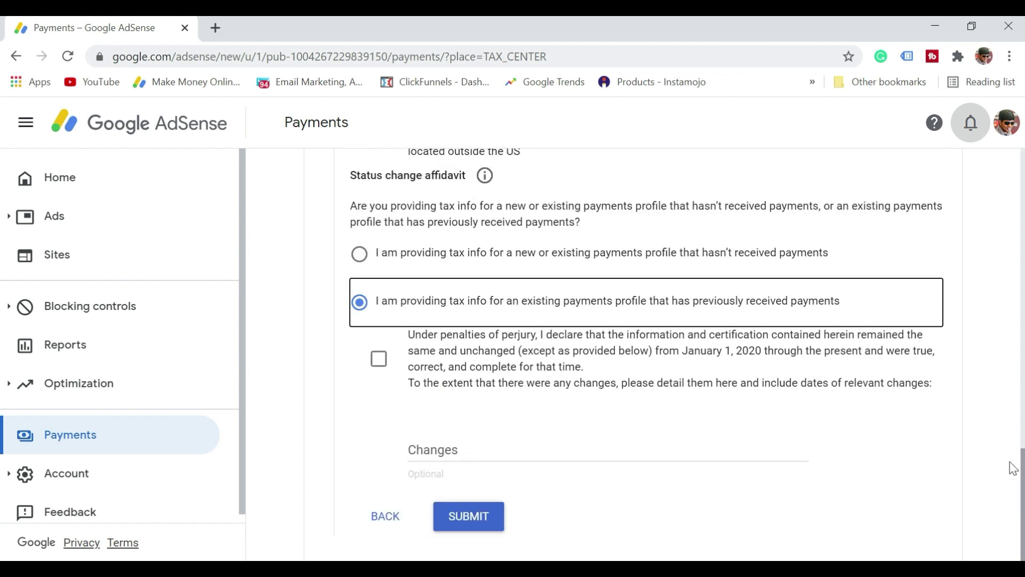
pyautogui.click(378, 363)
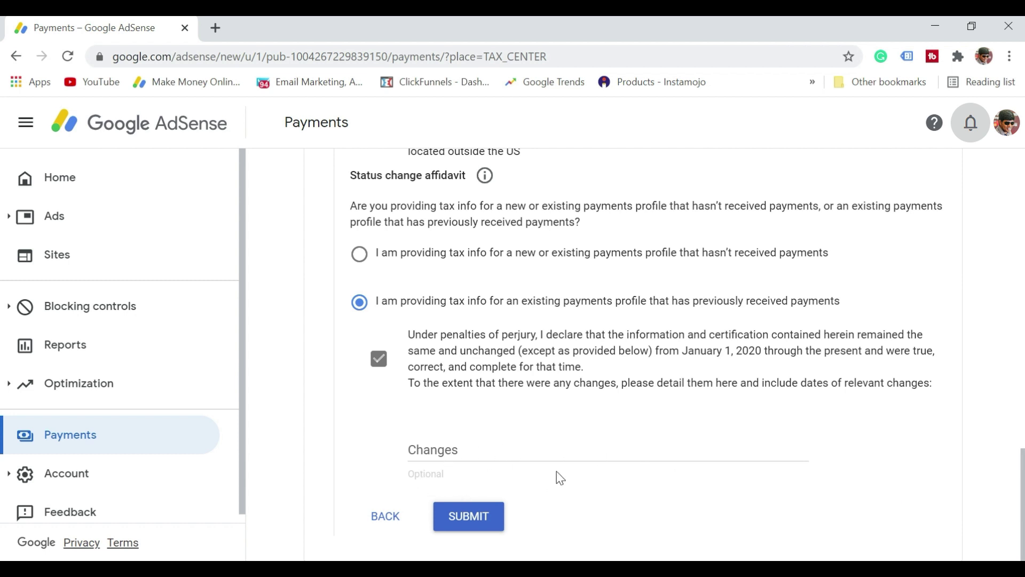
pyautogui.click(480, 519)
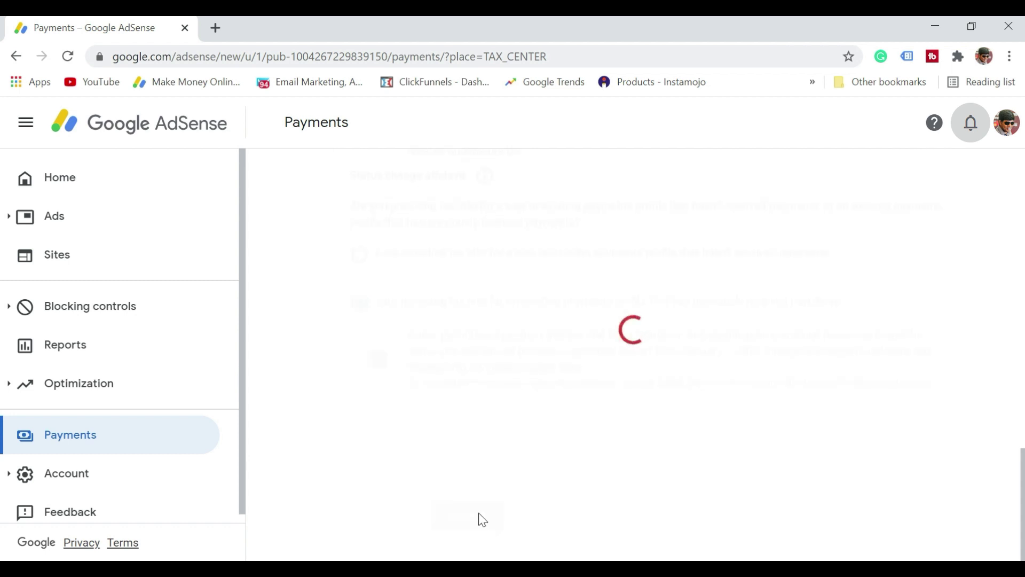